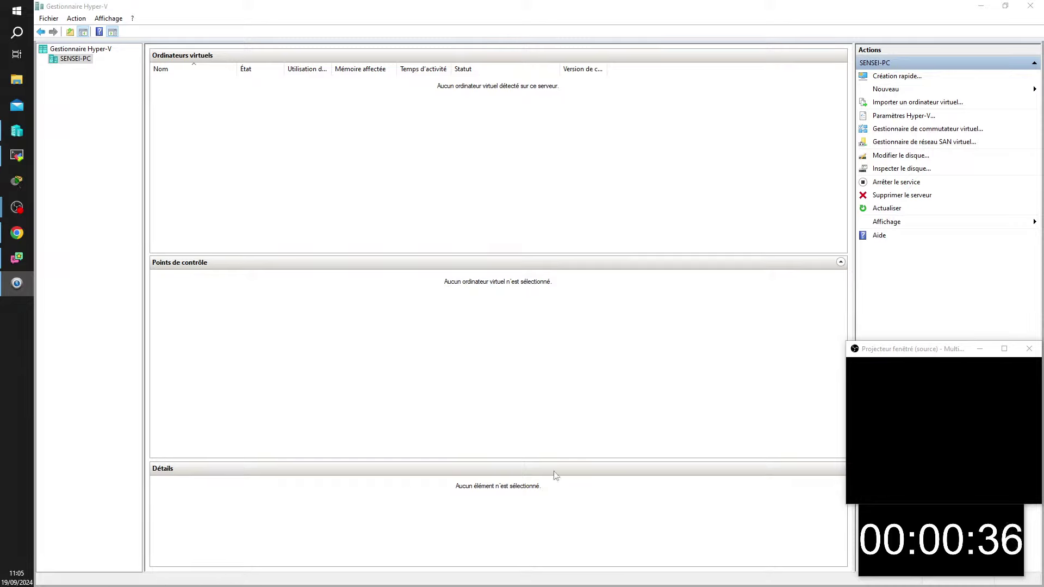
Step: Switch from Hyper-V Manager to the DATA (D:) File Explorer window and maximize it
left_click(881, 535)
left_click_drag(915, 495, 910, 287)
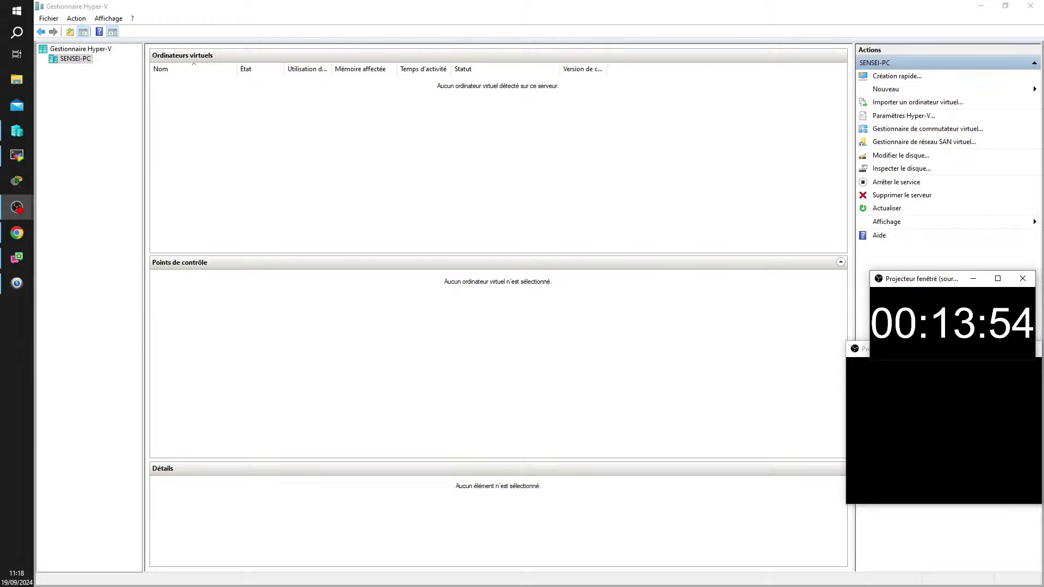
key("alt+Tab")
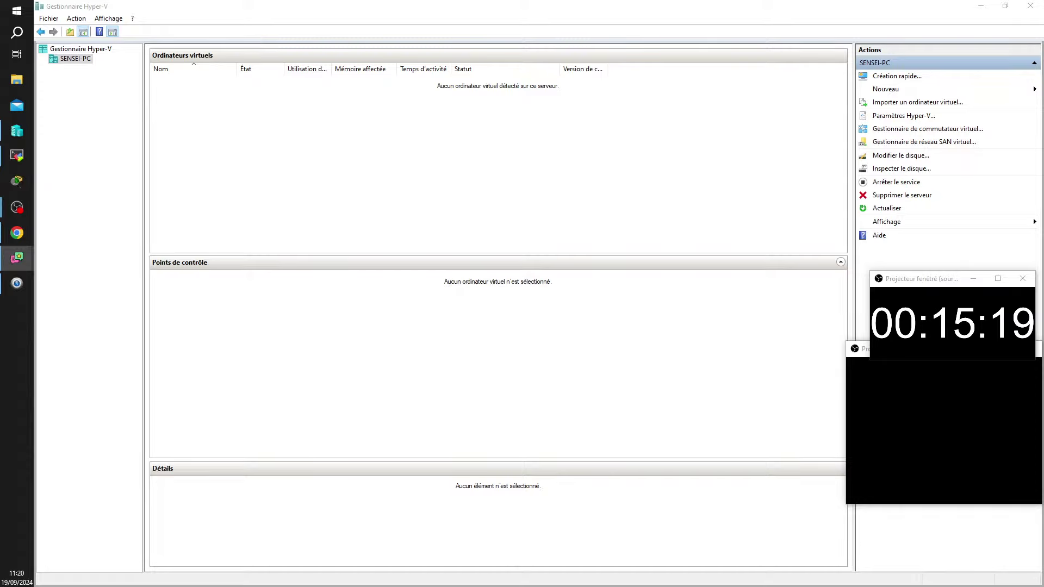
key("alt+Tab")
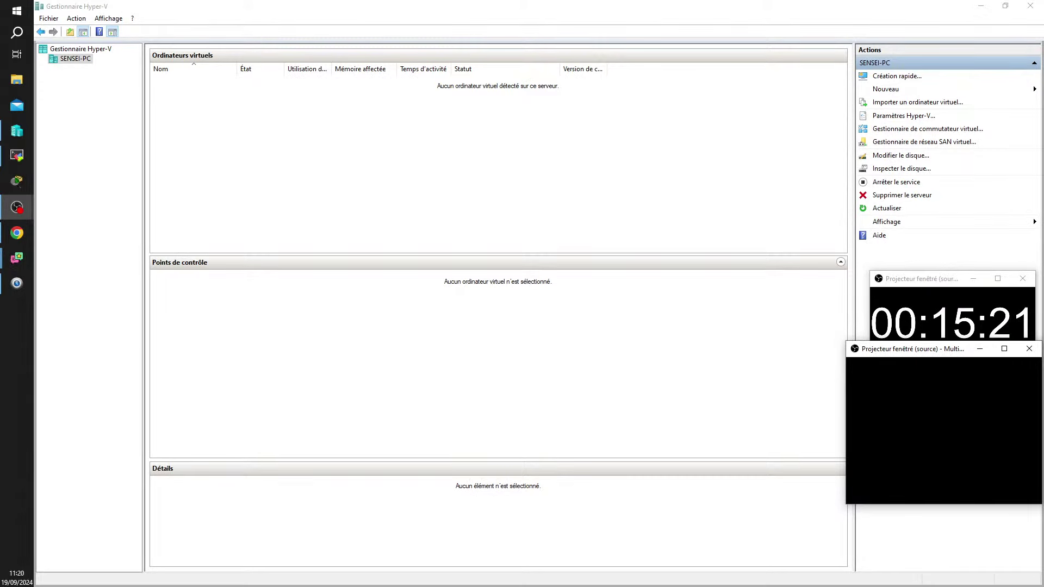
key("alt+Tab")
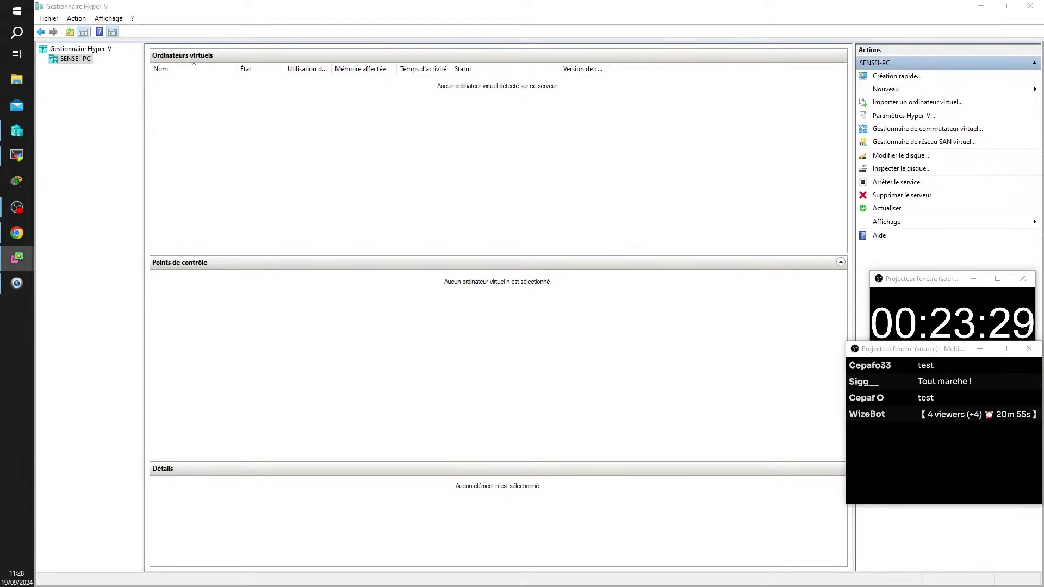
left_click(17, 80)
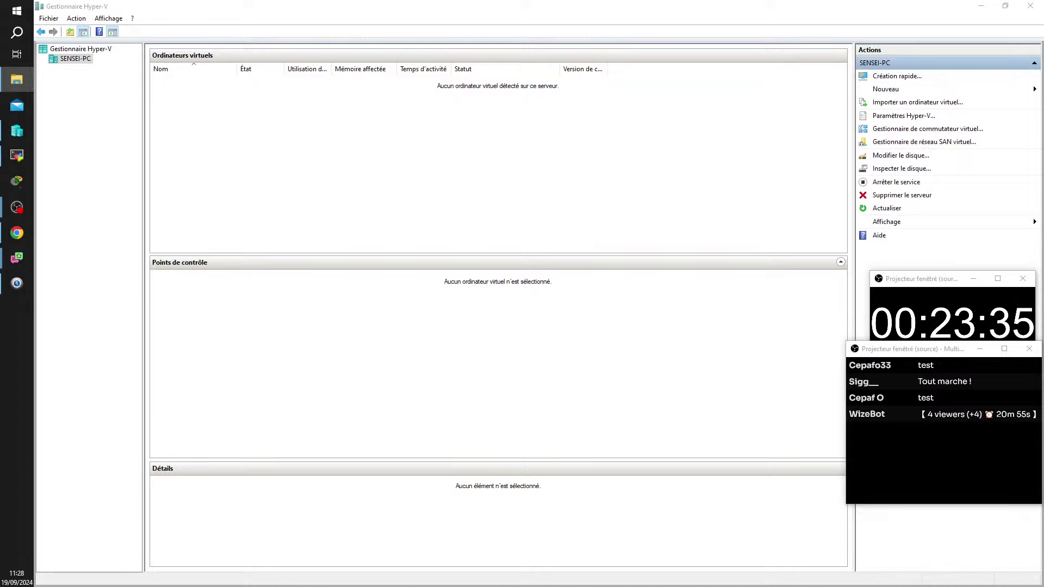
left_click_drag(740, 193, 163, 5)
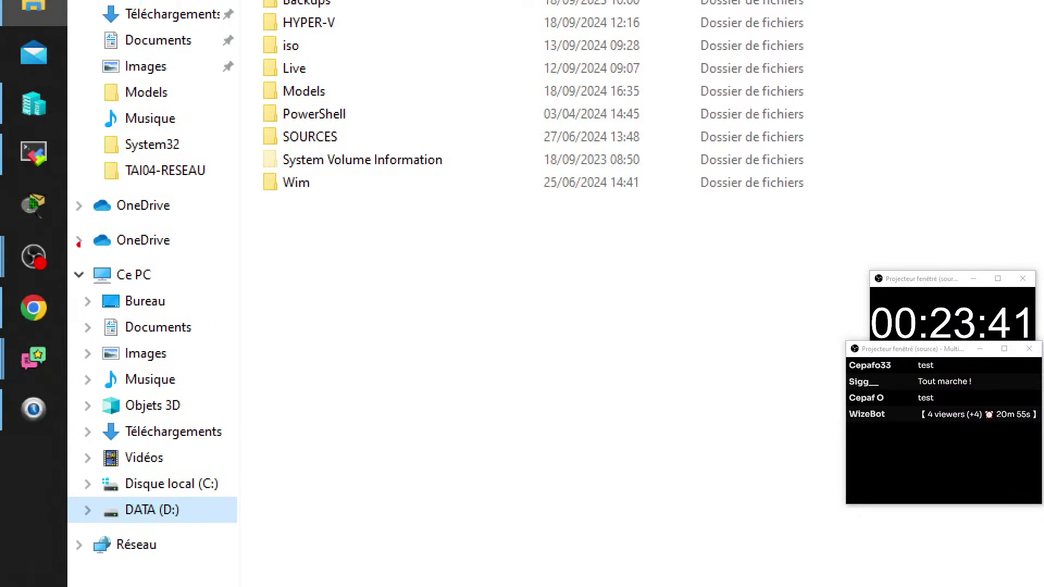
Step: Highlight the SOURCES folder on the DATA (D:) drive
left_click_drag(254, 112, 396, 160)
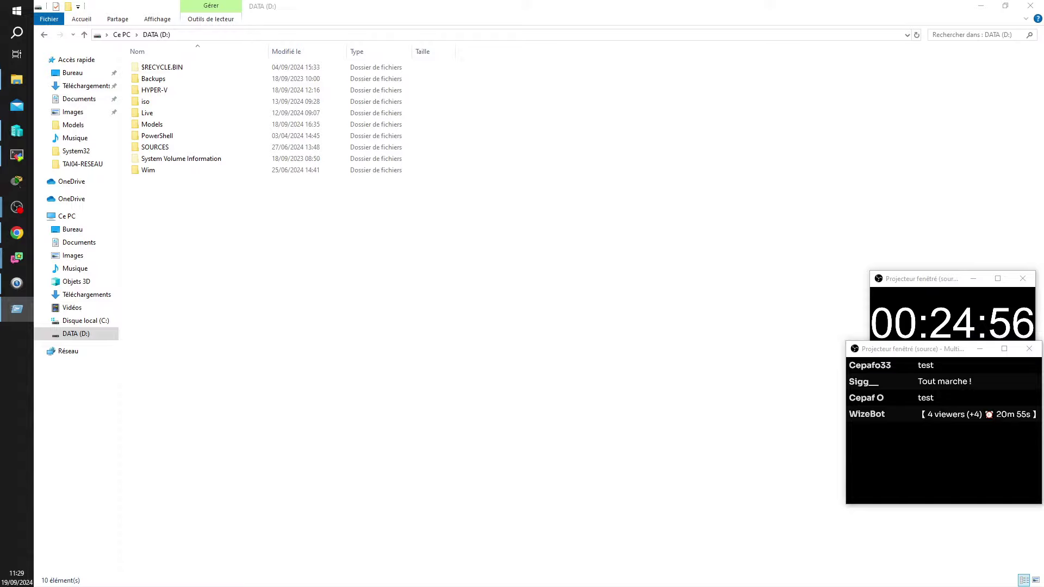
Step: Open the Run dialog to reach the network share \\172.25.100.100
key("super+r")
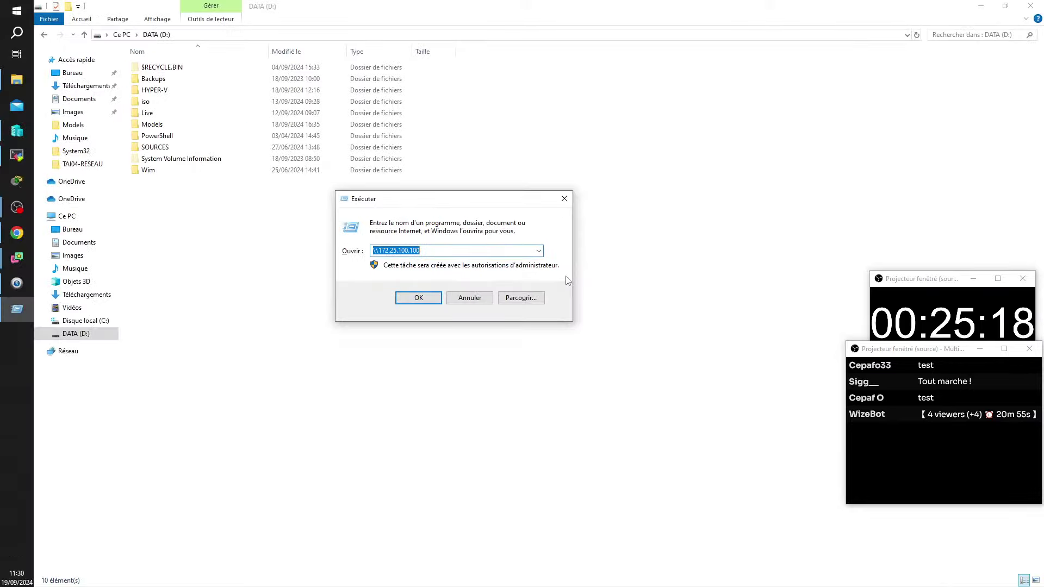
Step: Submit \\172.25.100.100 in the Run dialog to open the network share
left_click(431, 301)
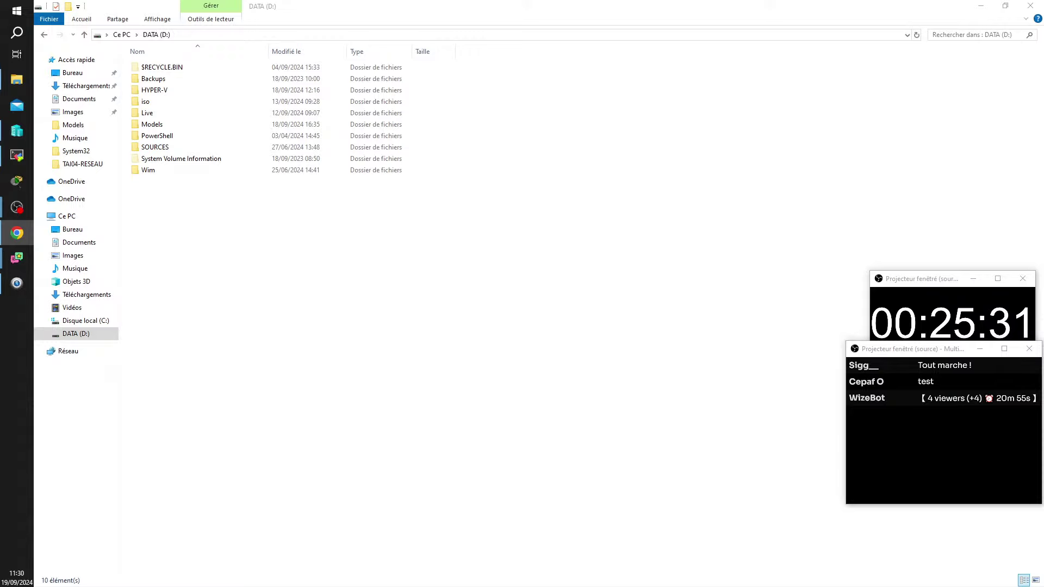
Step: Bring the DATA (D:) window, listing Backups, HYPER-V, iso and SOURCES, back to front
left_click(468, 324)
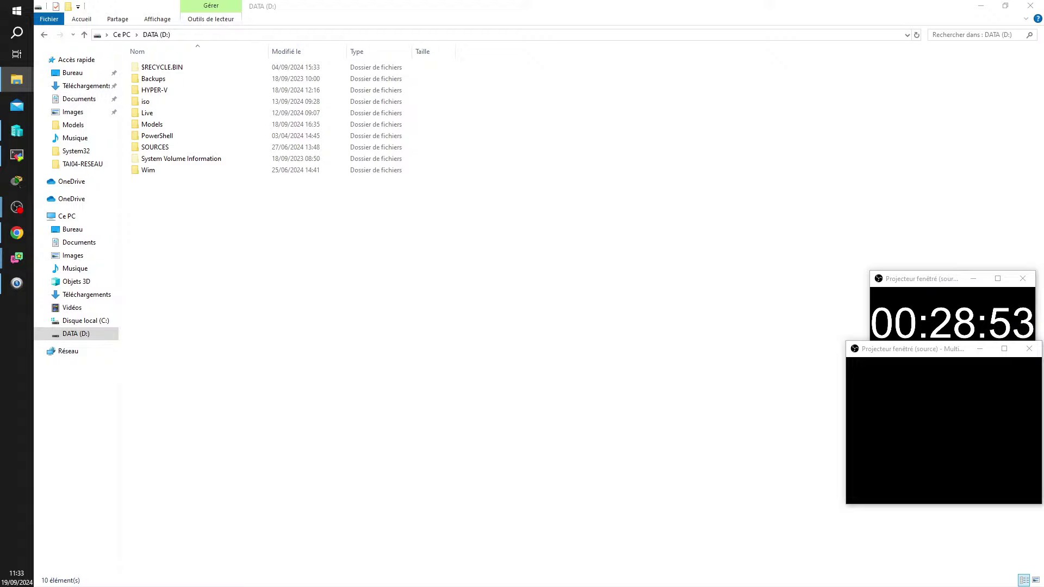
Step: Browse the tssr share into the 2 -Application folder and back up to tssr
double_click(424, 187)
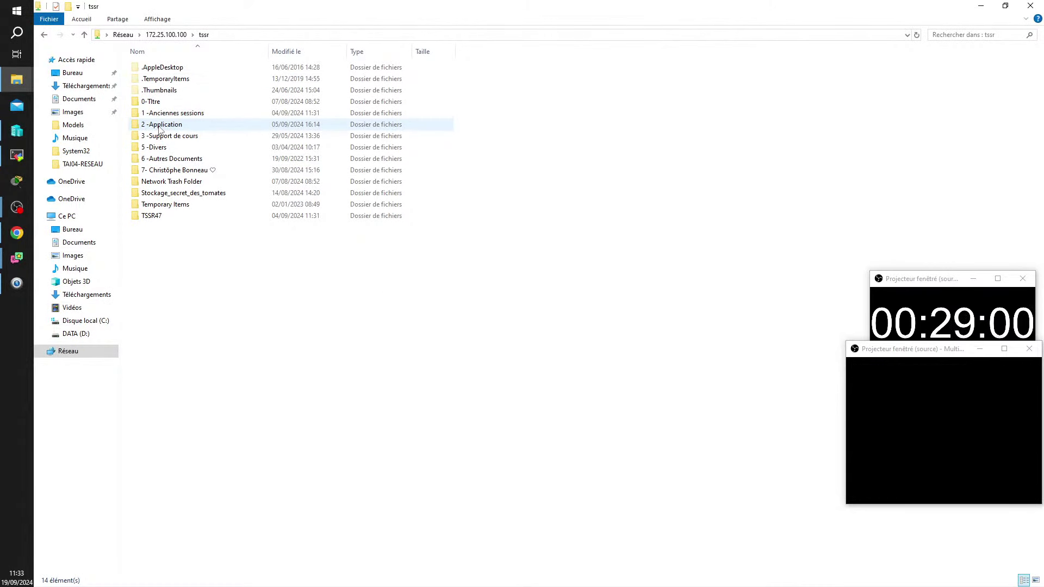
double_click(160, 126)
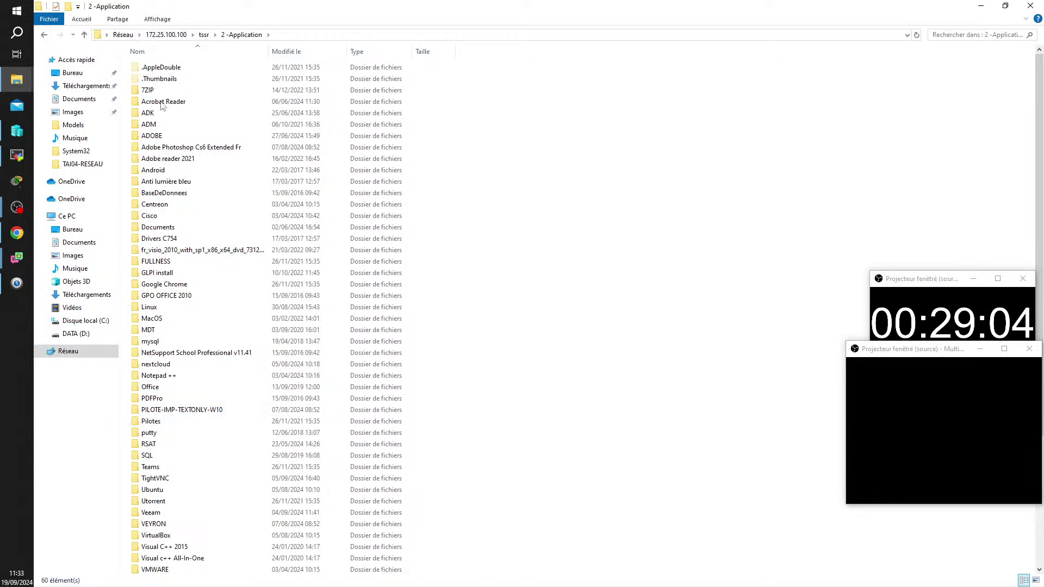
left_click(203, 34)
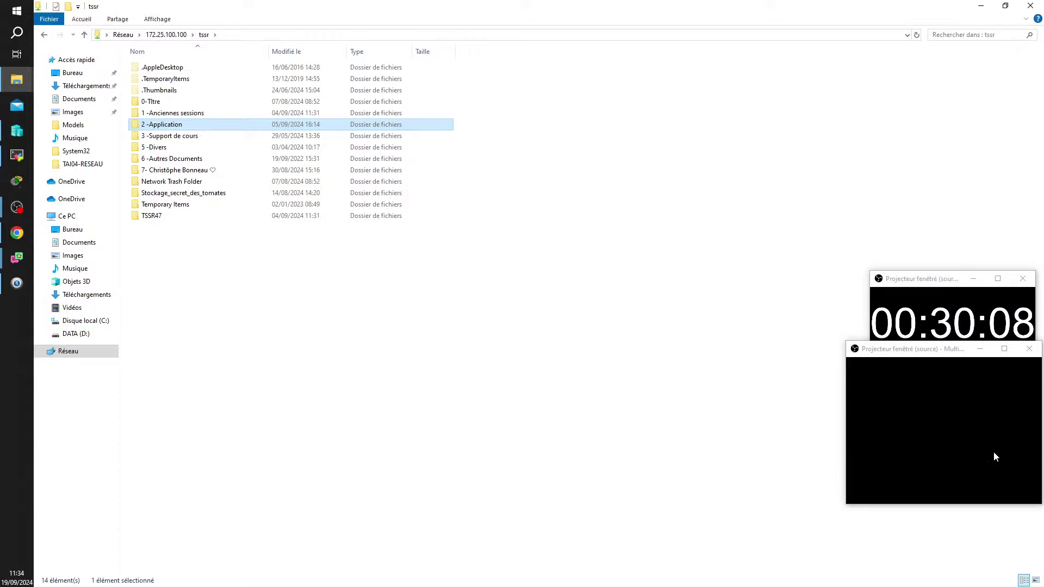
left_click(385, 322)
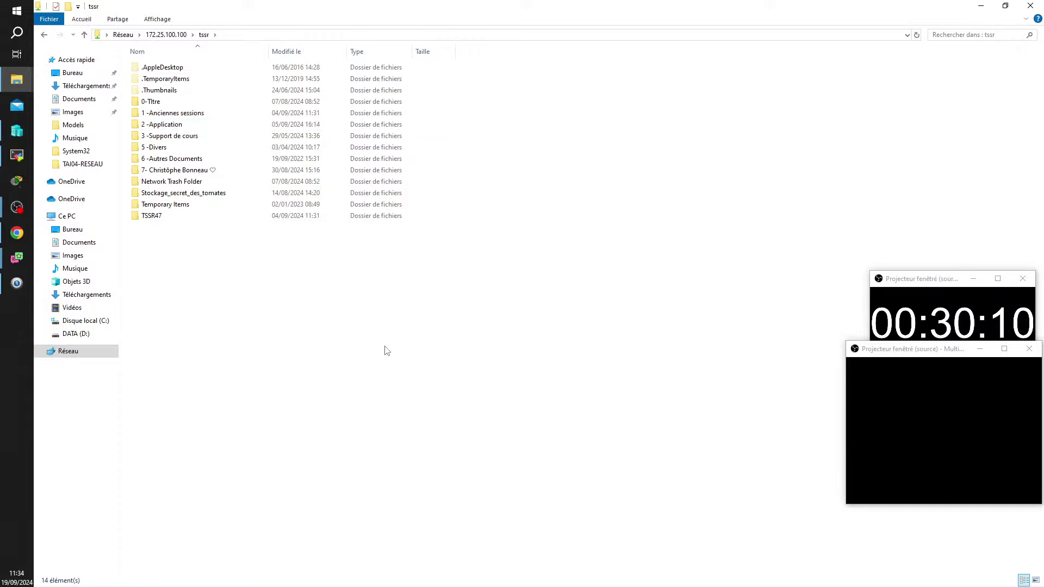
Step: Close the network share and DATA (D:) windows, returning to Hyper-V Manager
left_click(1032, 6)
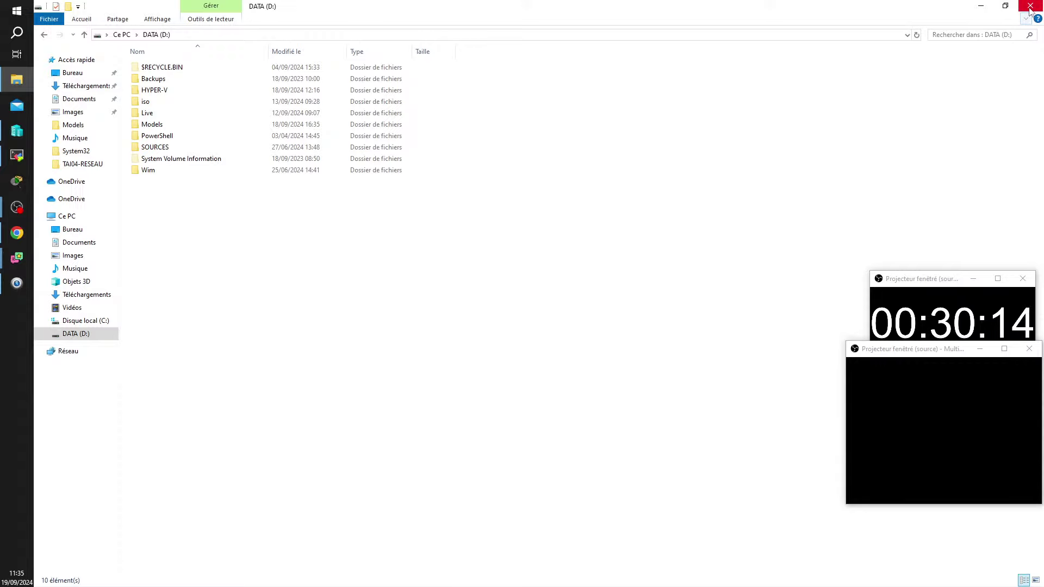
left_click(1031, 6)
left_click(385, 173)
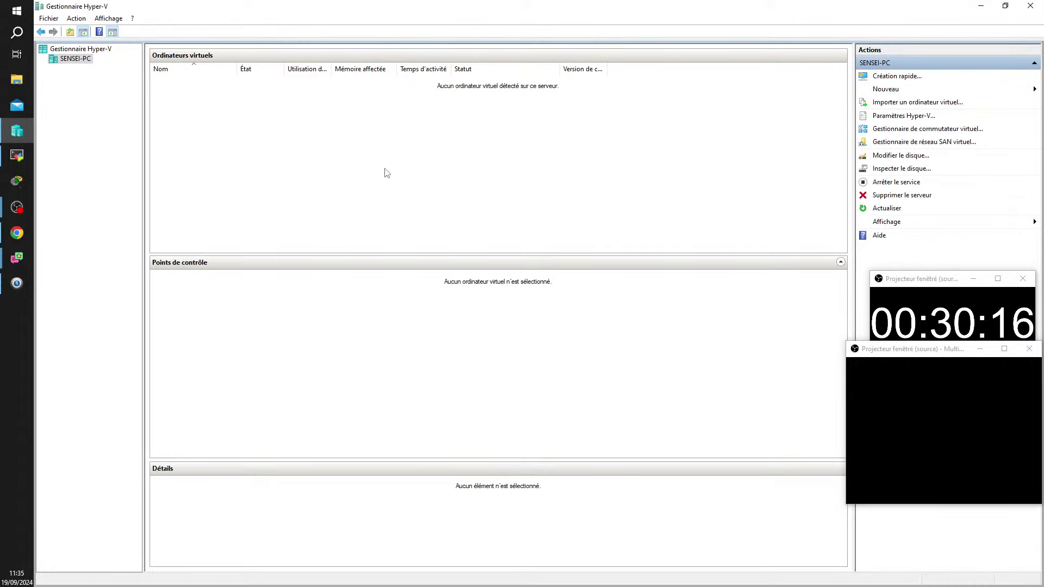
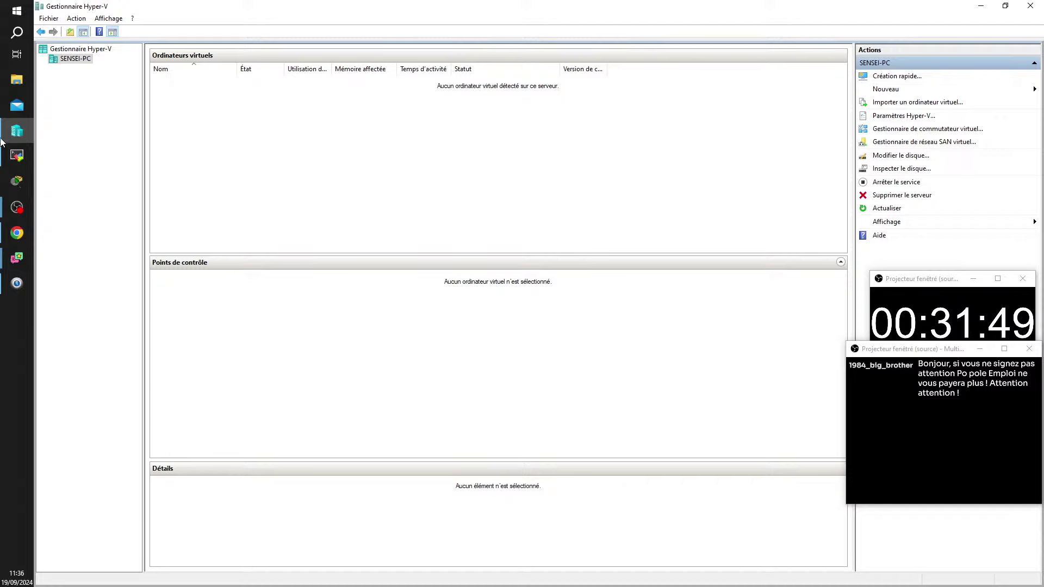
Step: Bring the SENSEI-PC Hyper-V Manager window to the front, showing no virtual machines
mouse_move(2, 142)
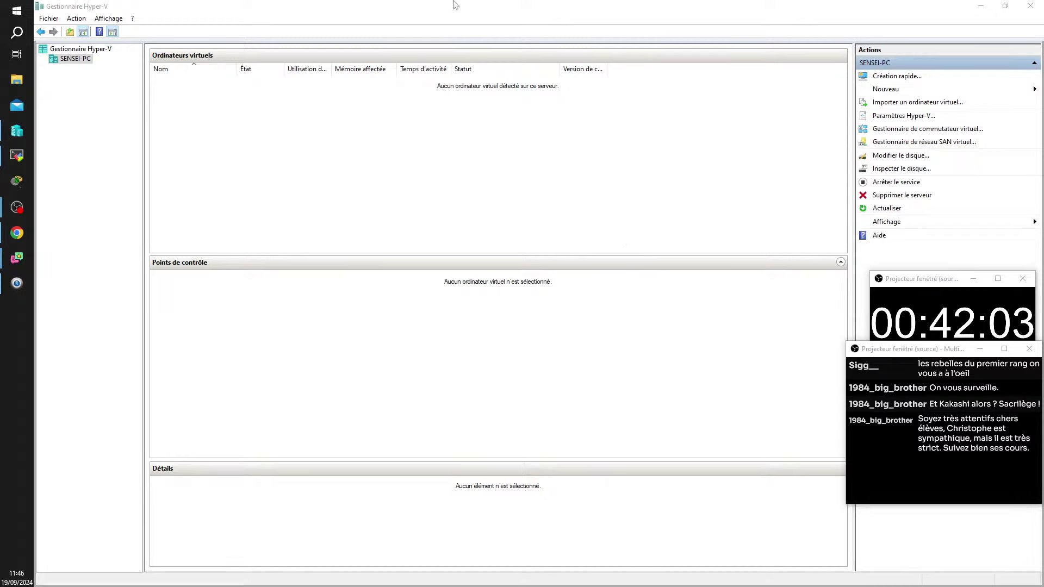
left_click(395, 204)
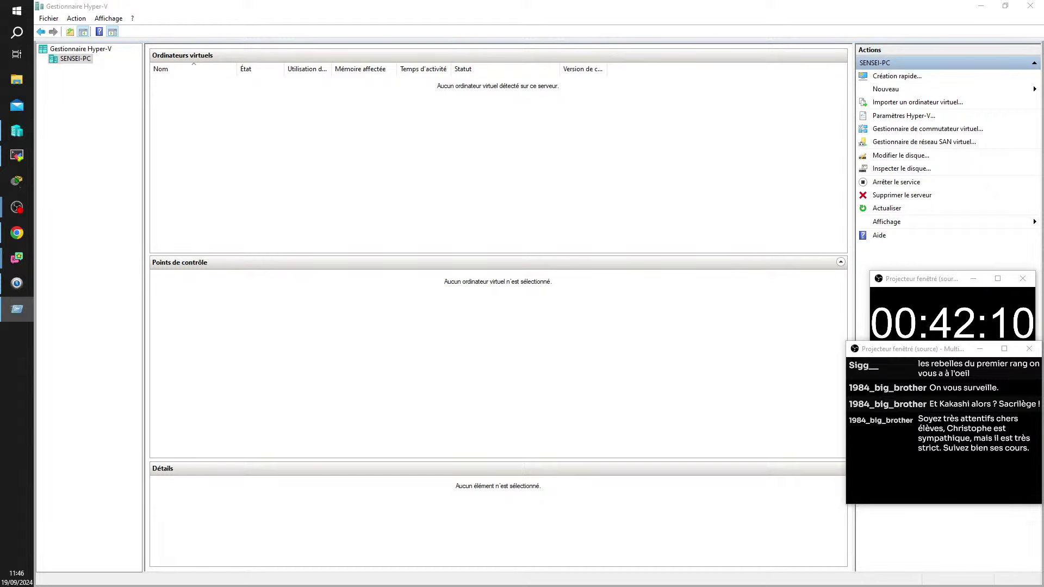
Step: Run sysdm.cpl from the Run dialog, framing the command in red, to open System Properties
left_click_drag(735, 103, 385, 113)
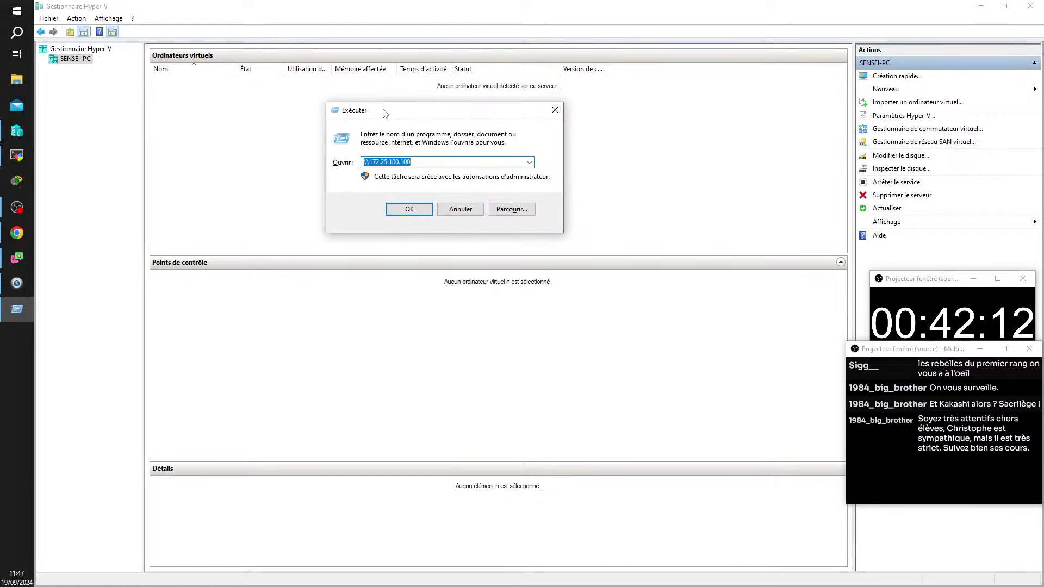
type("sysdm.cpl")
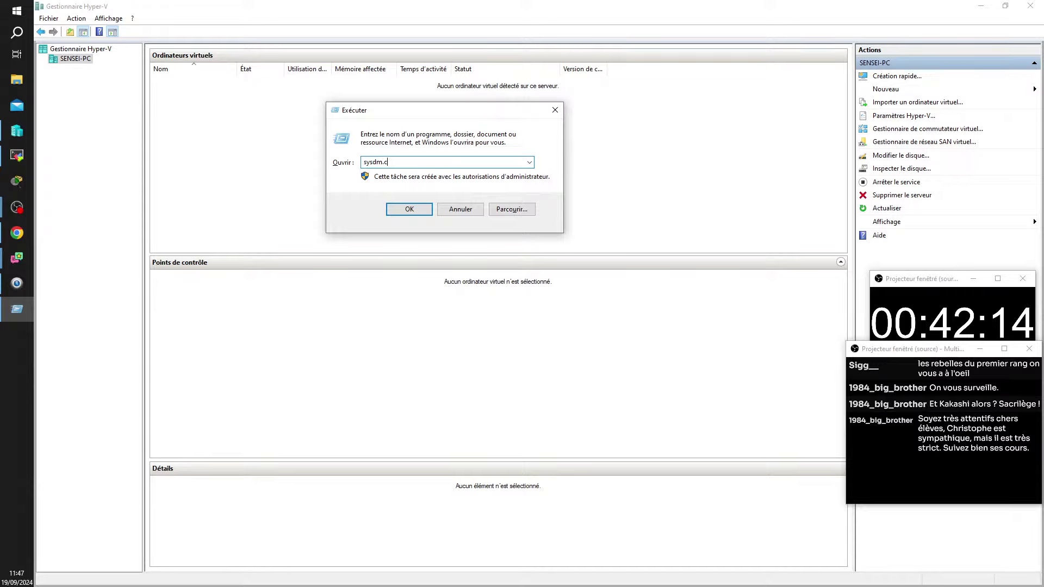
left_click(15, 416)
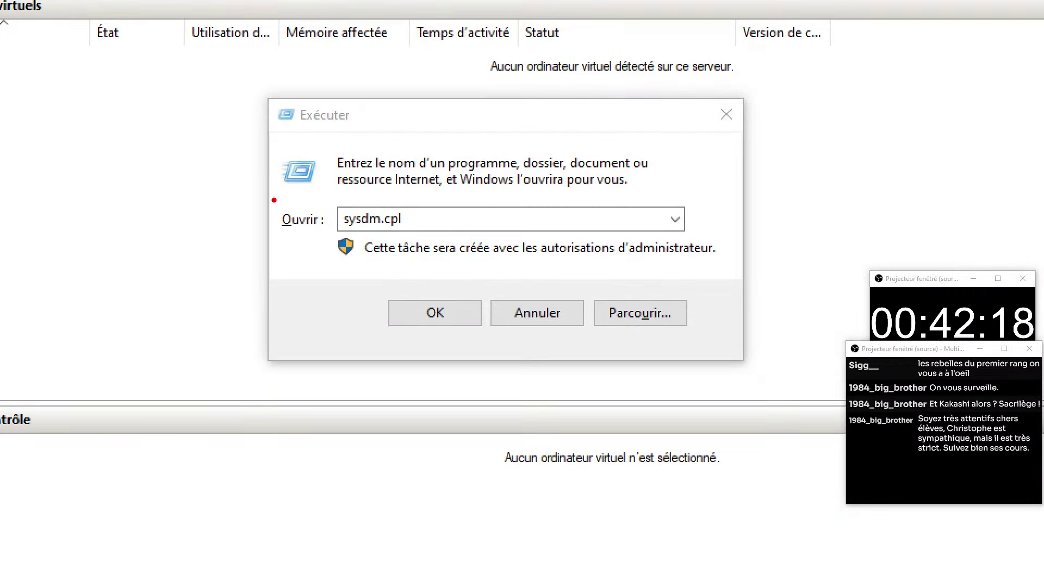
mouse_move(308, 181)
left_mouse_down()
mouse_move(775, 287)
mouse_move(730, 286)
left_mouse_up()
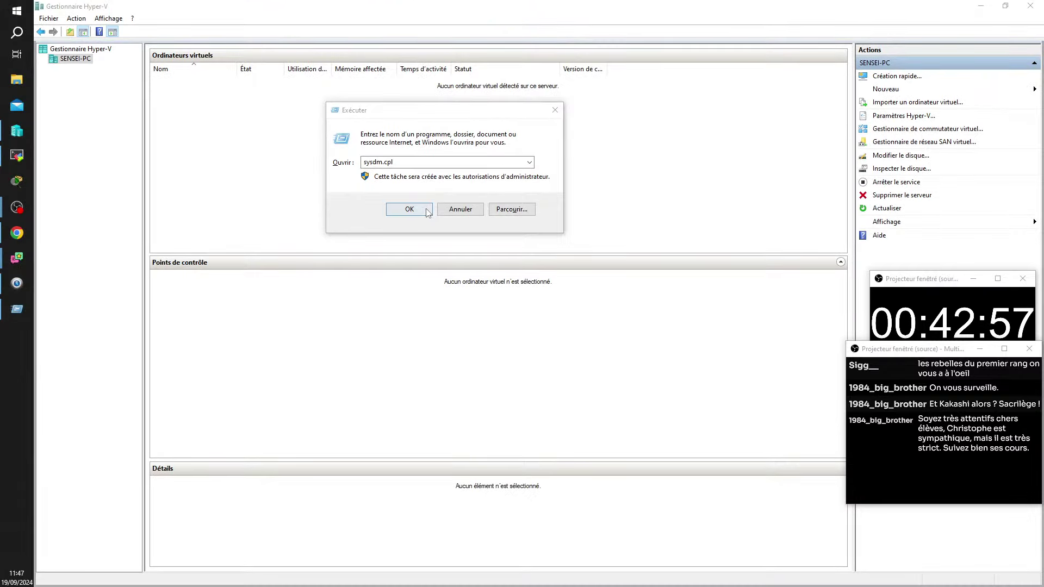
left_click(457, 314)
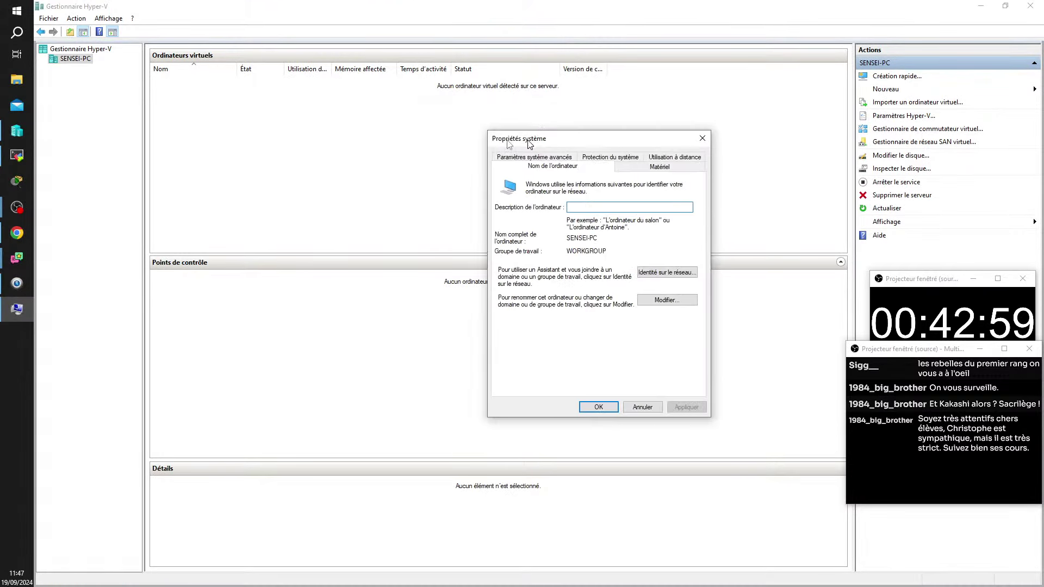
Step: Show the Utilisation à distance page with the Remote Assistance and Remote Desktop options
left_click_drag(530, 140, 321, 112)
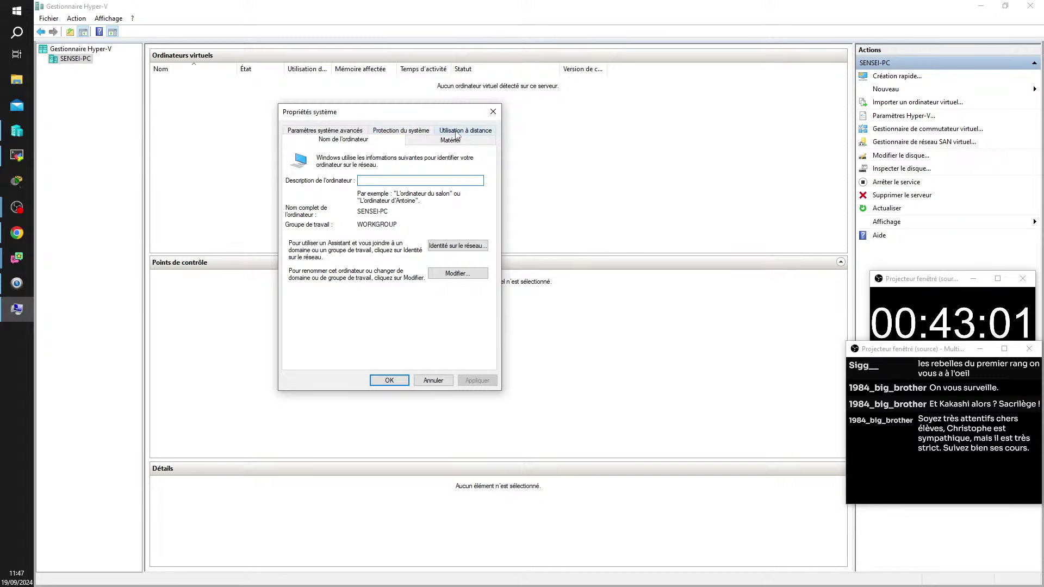
left_click(457, 133)
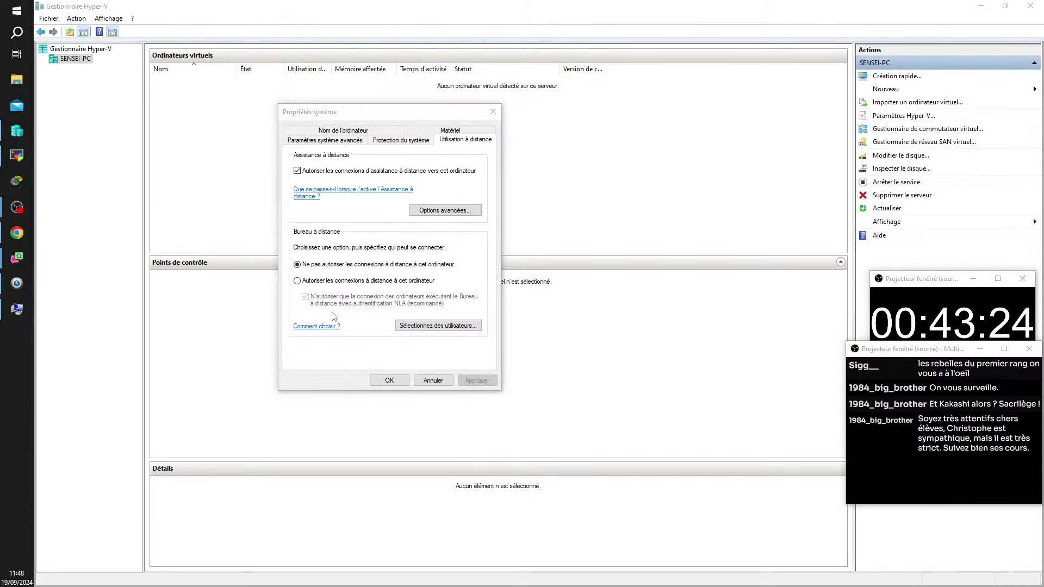
Step: Allow remote connections without NLA, outline the choices in red, and confirm with OK
left_click(296, 281)
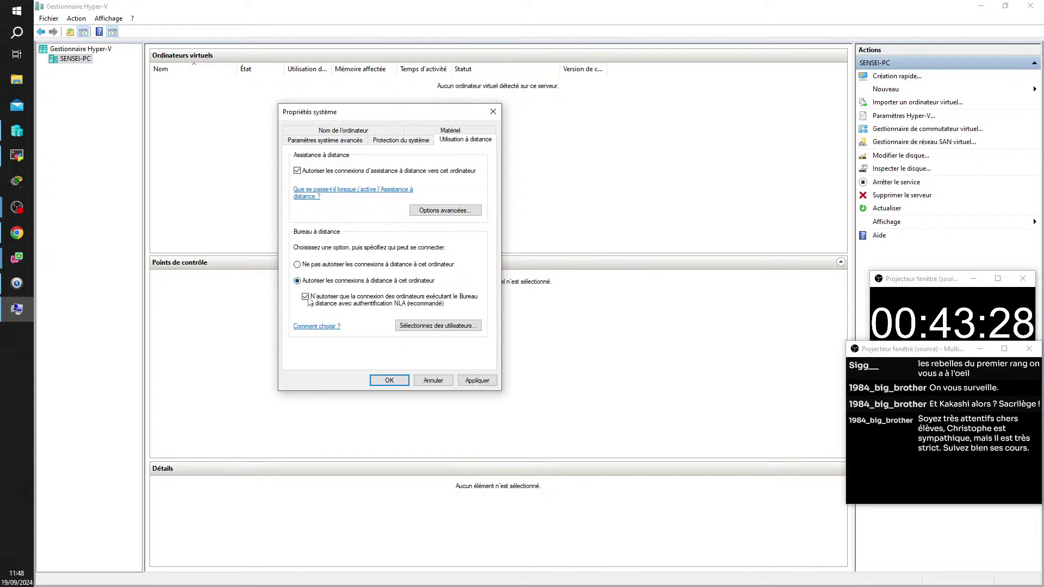
left_click(305, 297)
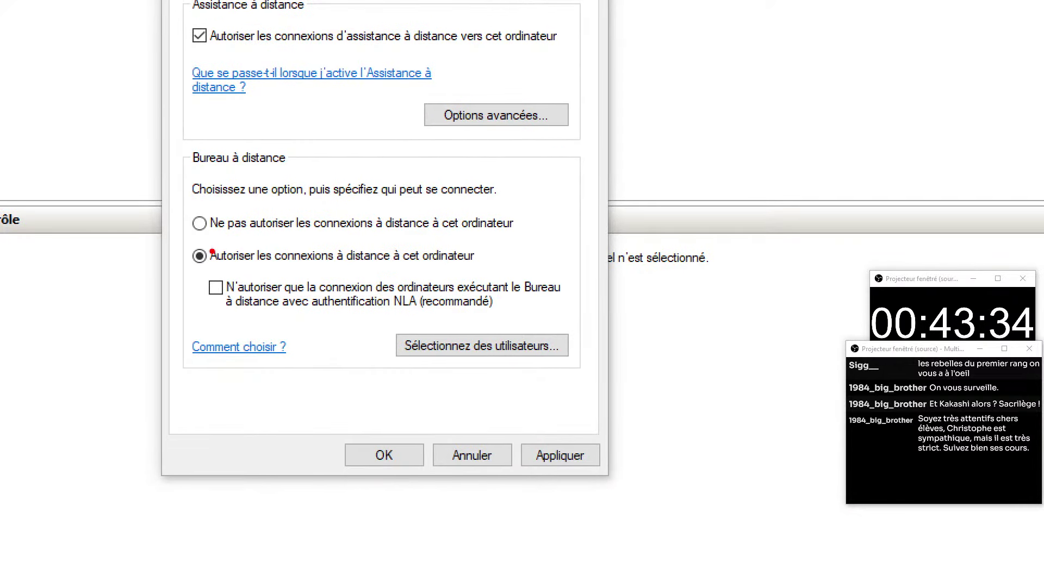
mouse_move(165, 233)
left_mouse_down()
mouse_move(380, 316)
mouse_move(599, 322)
left_mouse_up()
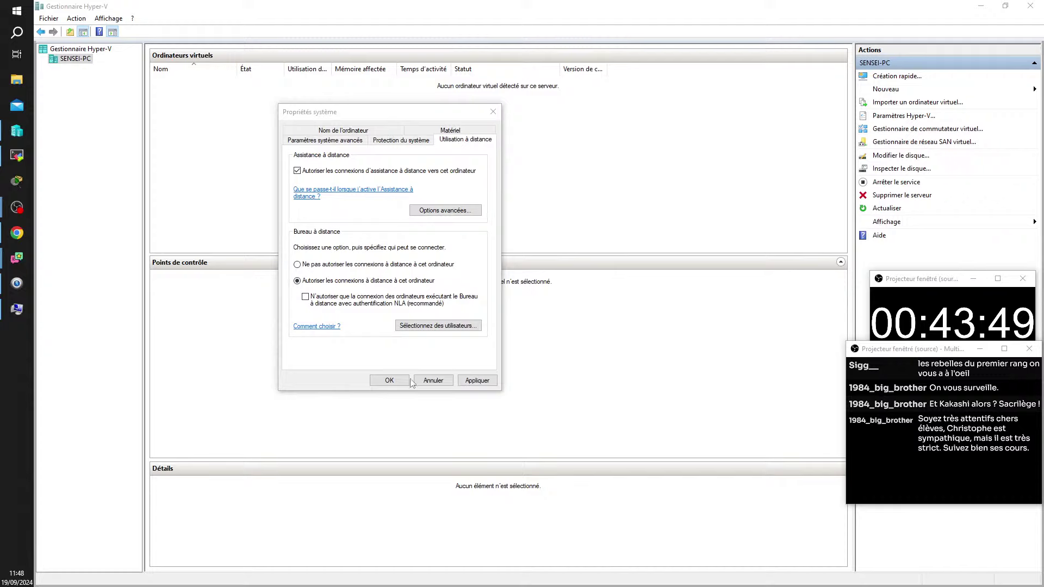
left_click(384, 460)
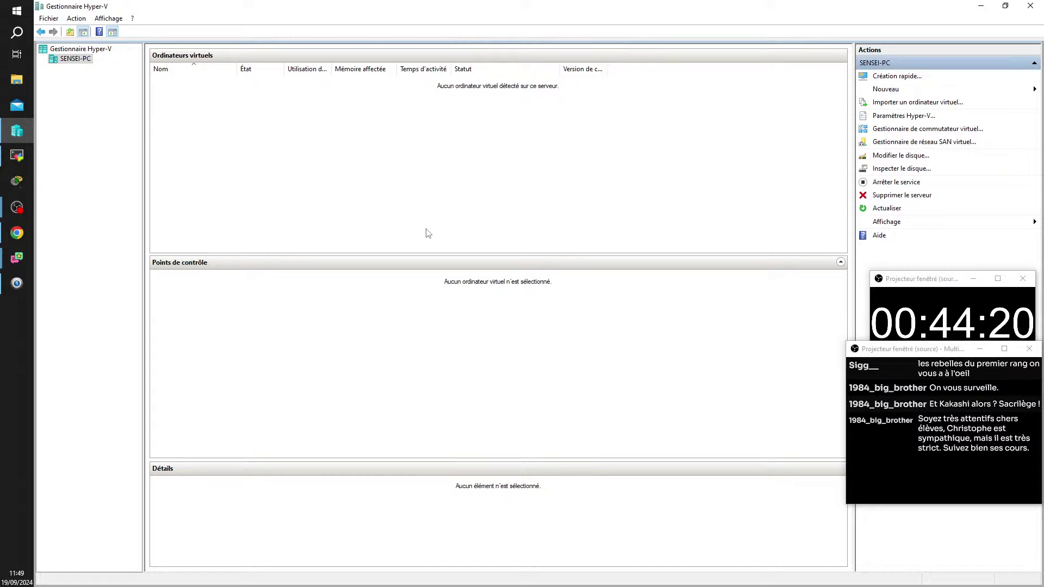
left_click(17, 233)
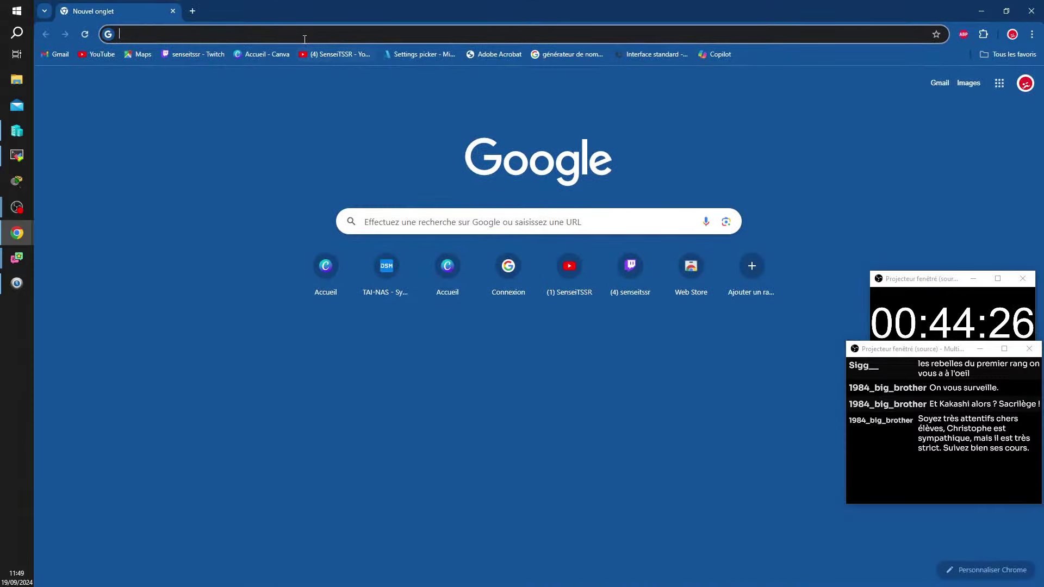
left_click(269, 34)
type("https://office.com")
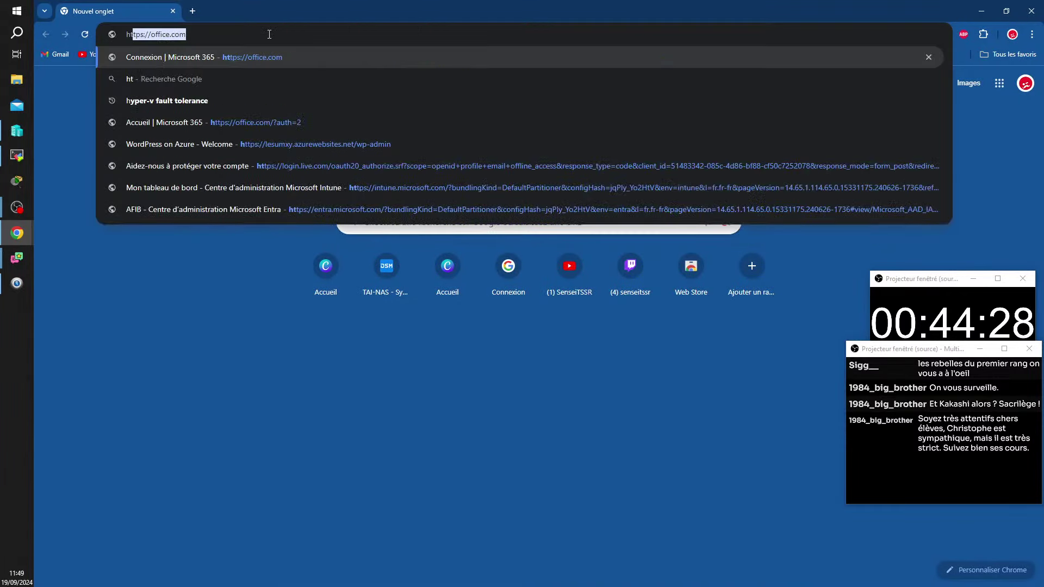
key("End")
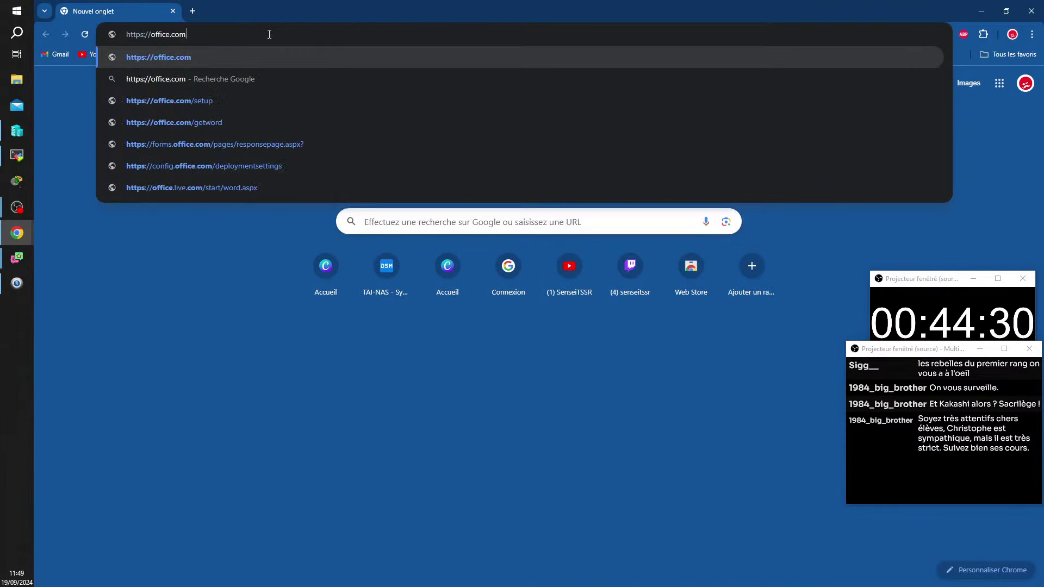
key("BackSpace")
key("BackSpace")
key("BackSpace")
key("BackSpace")
key("BackSpace")
key("BackSpace")
key("BackSpace")
key("BackSpace")
key("BackSpace")
key("BackSpace")
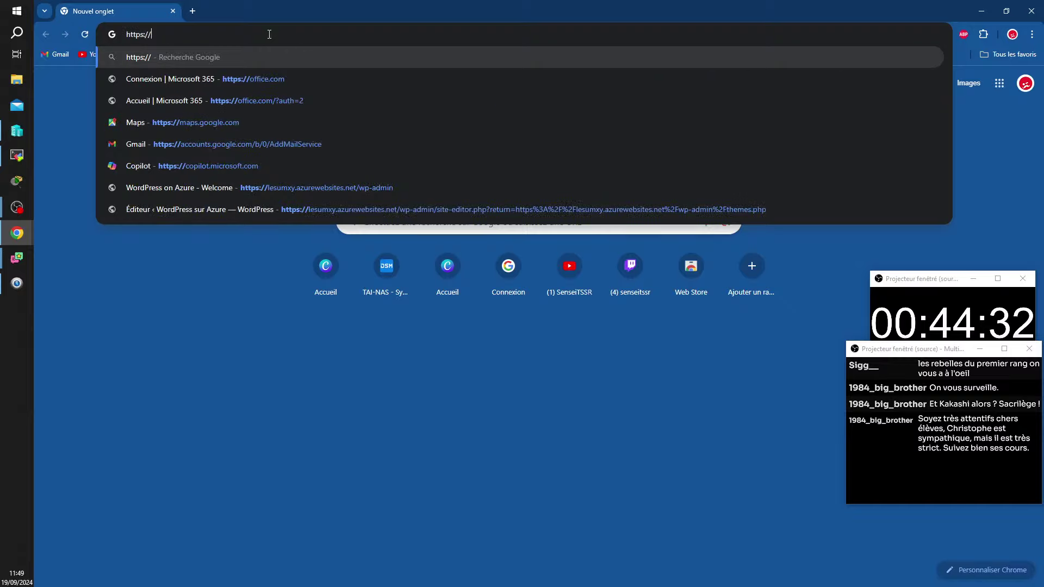
type("web")
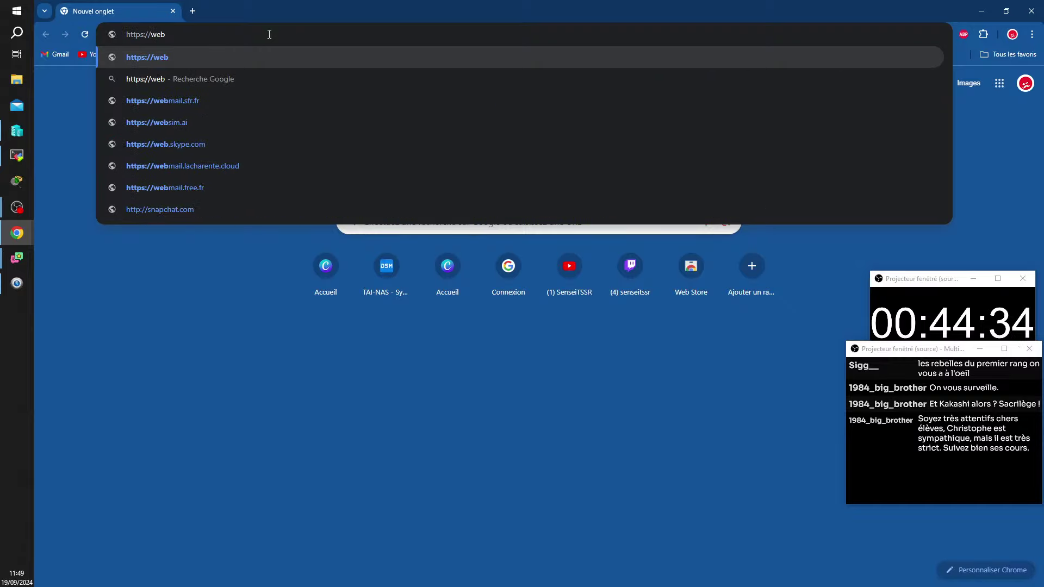
type("access")
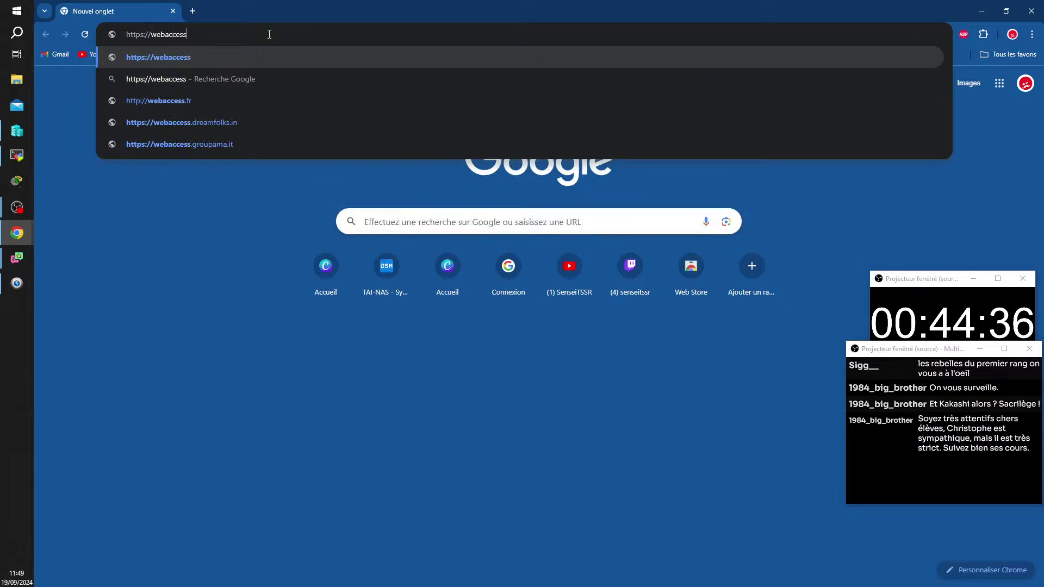
type(".afob.")
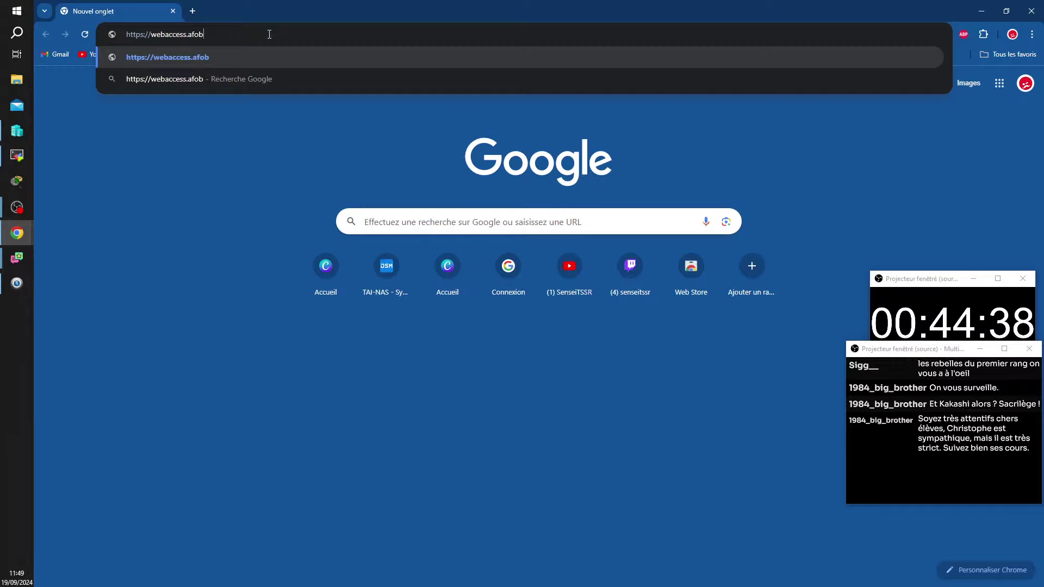
type("fr/formation")
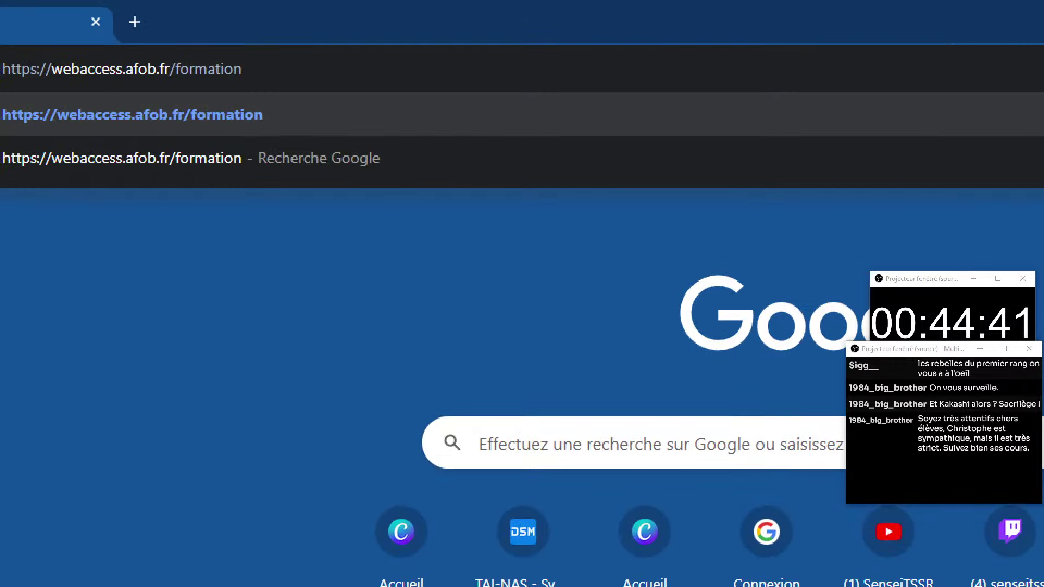
Step: Correct afob to afib in the typed address and close the suggestion list
key("Escape")
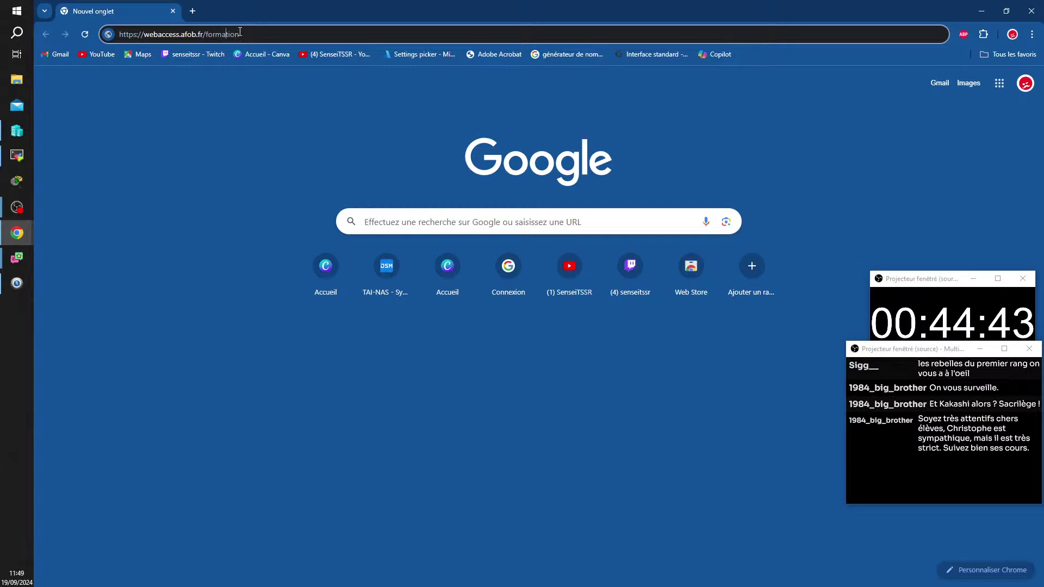
key("Left")
key("Left")
key("Left")
key("Left")
key("Left")
key("Left")
key("Left")
key("Left")
key("Left")
key("Left")
key("Left")
key("Left")
key("BackSpace")
type("i")
key("End")
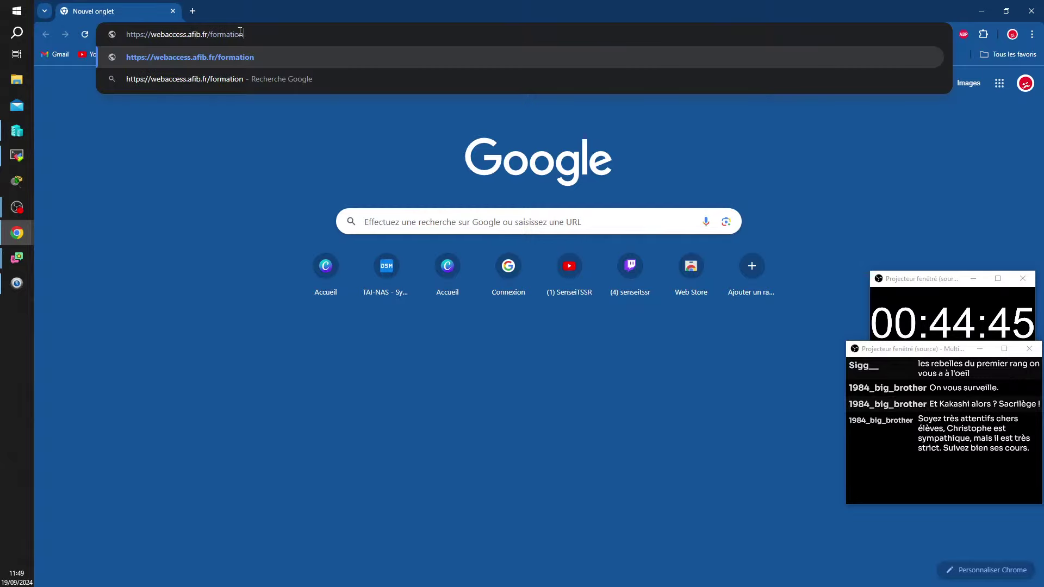
left_click(12, 409)
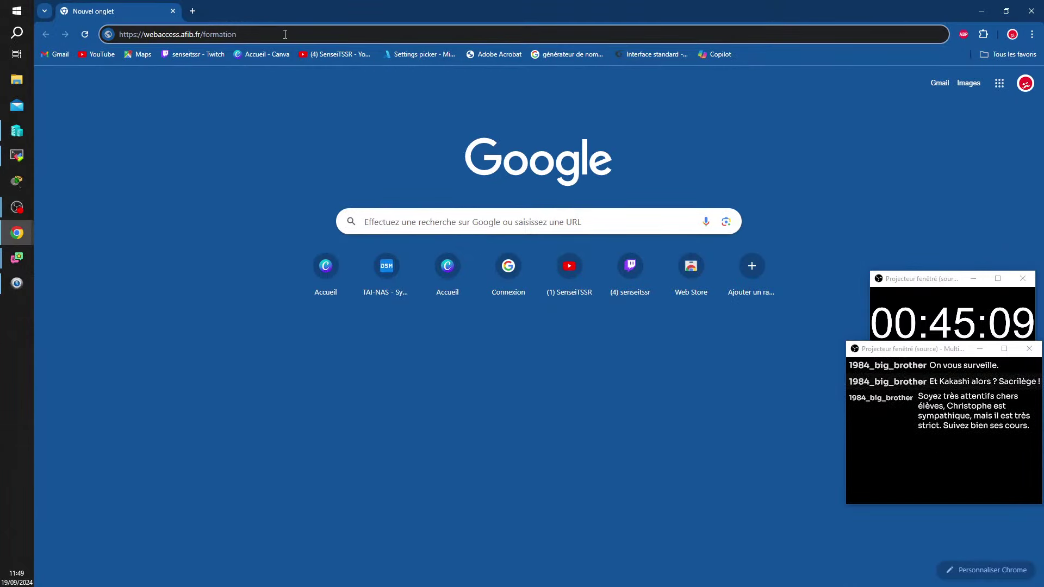
key("Return")
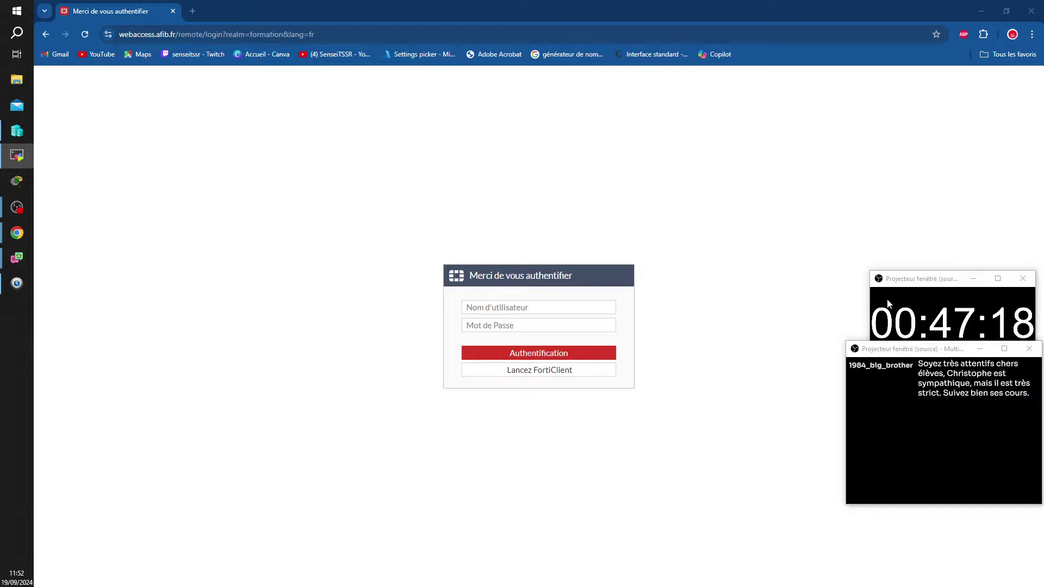
Step: Return to the portal login page and place the cursor in the Nom d'utilisateur field
key("alt+Tab")
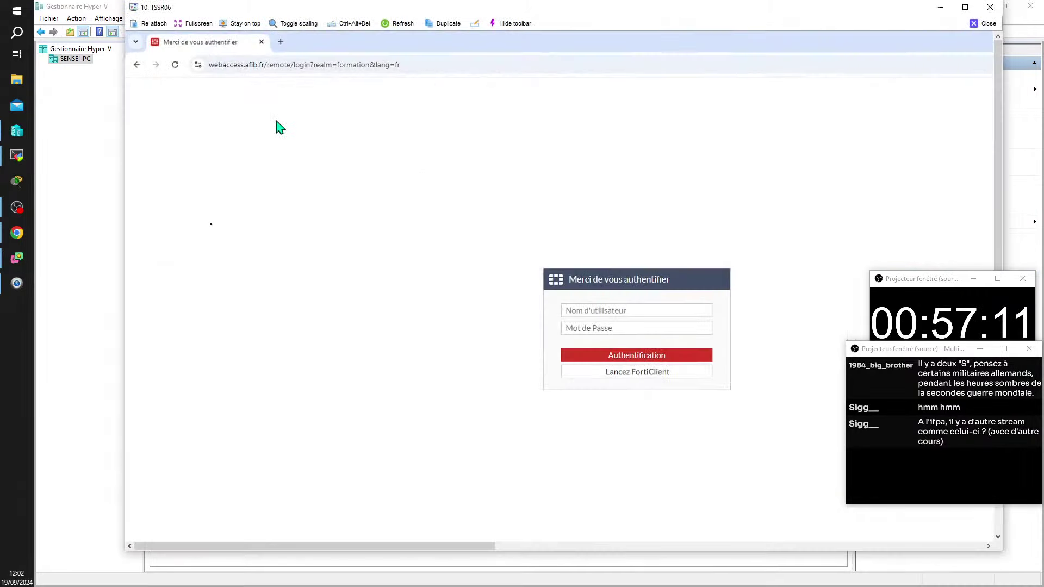
left_click(692, 314)
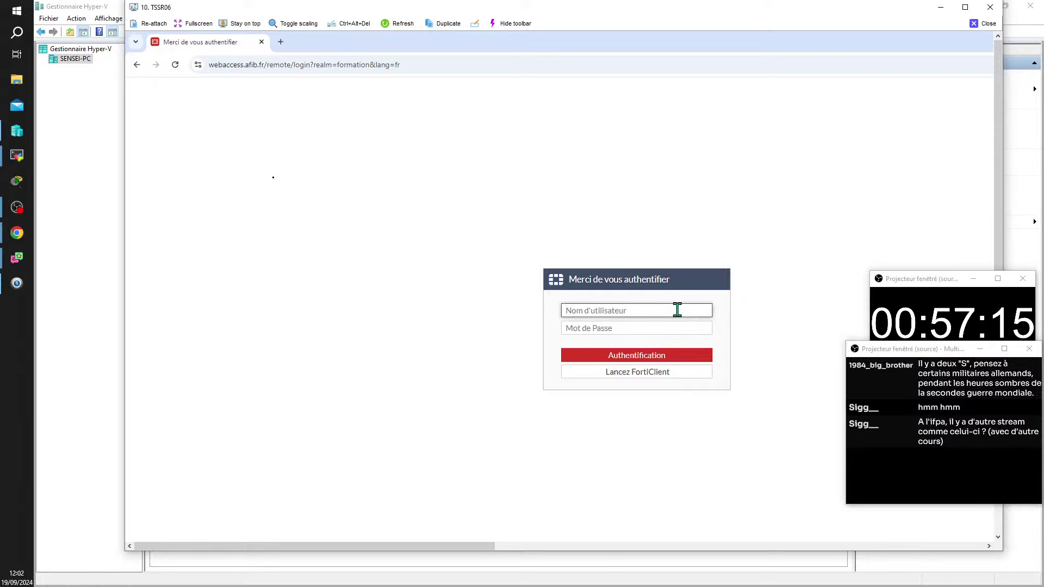
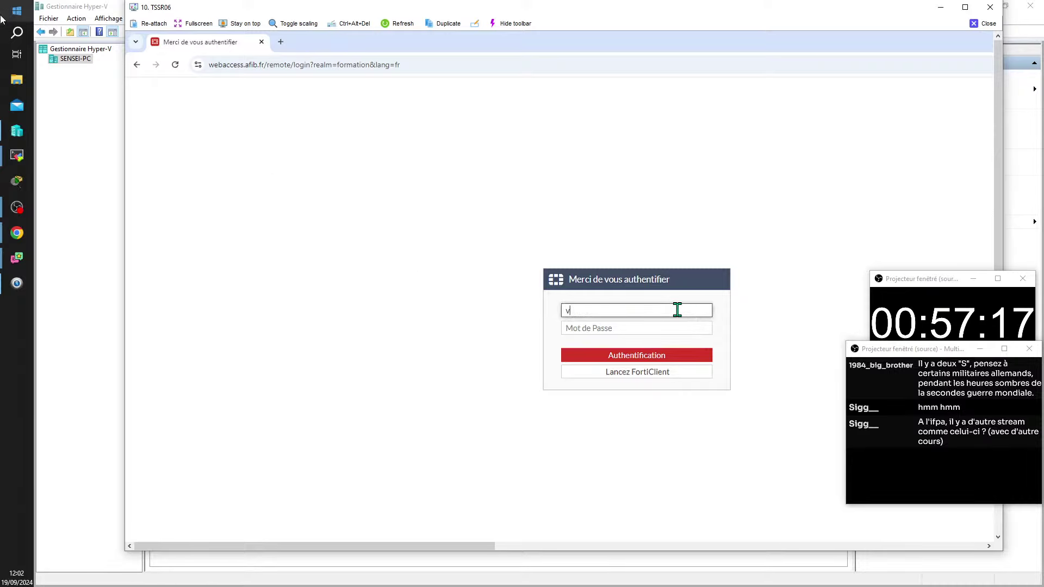
Step: Type the username, then restore the maximized 10. TSSR06 remote session over Hyper-V Manager
left_click_drag(250, 11, 1043, 69)
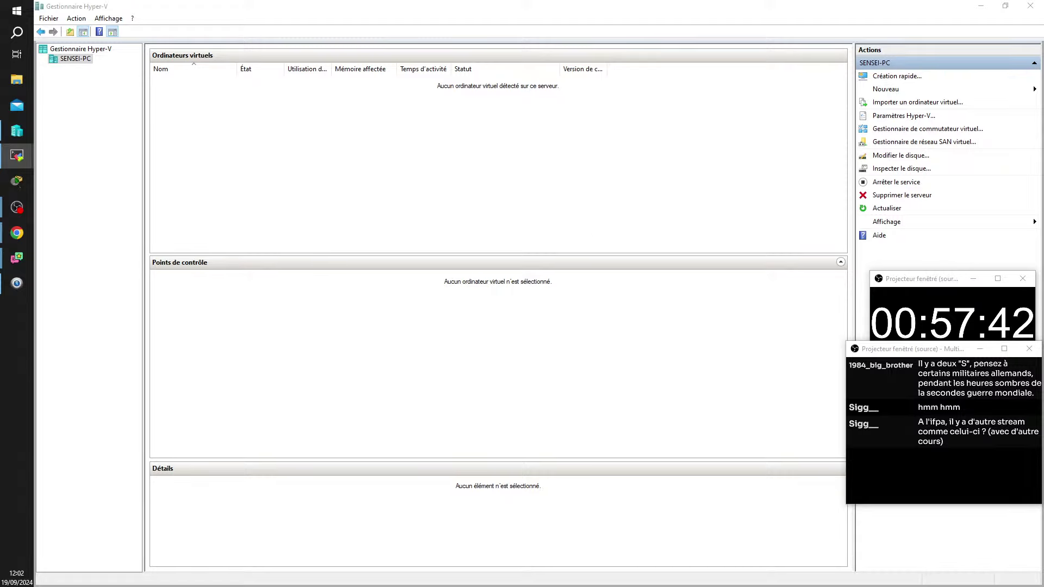
key("alt+Tab")
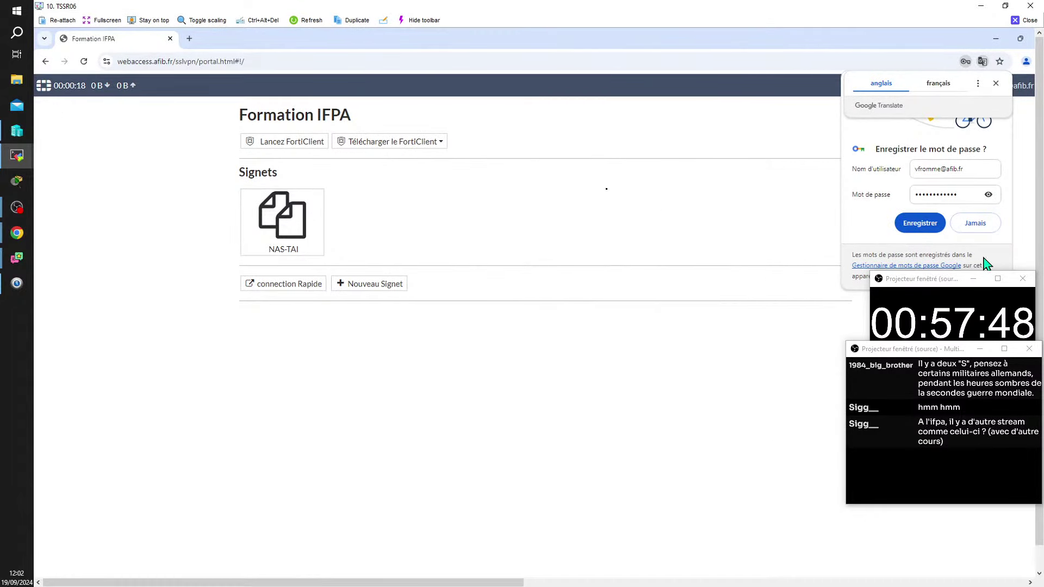
Step: Choose 'Jamais' for saving the password, close the translation offer, and frame the new-bookmark option in red
left_click(996, 223)
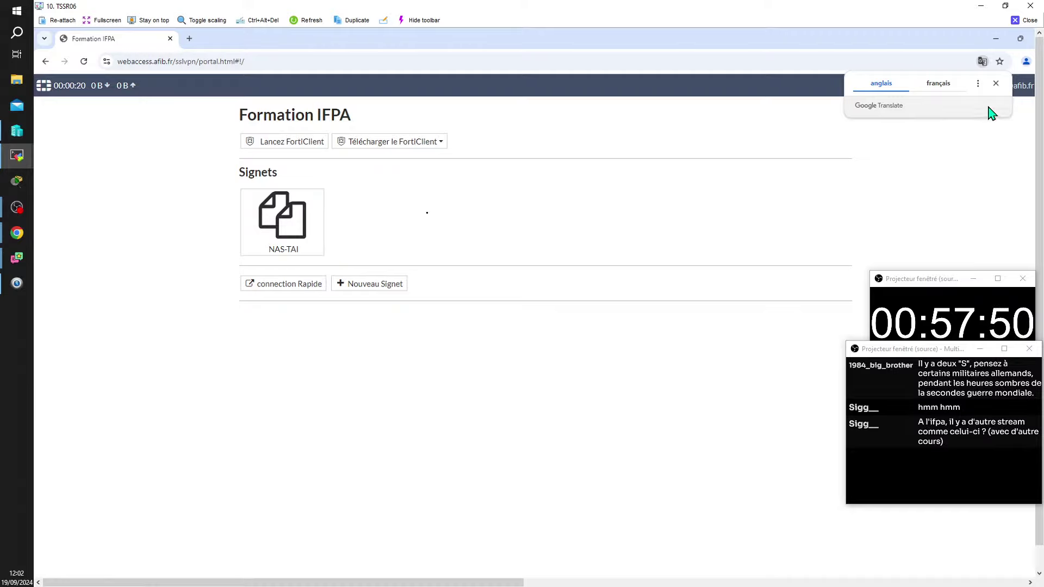
left_click(996, 84)
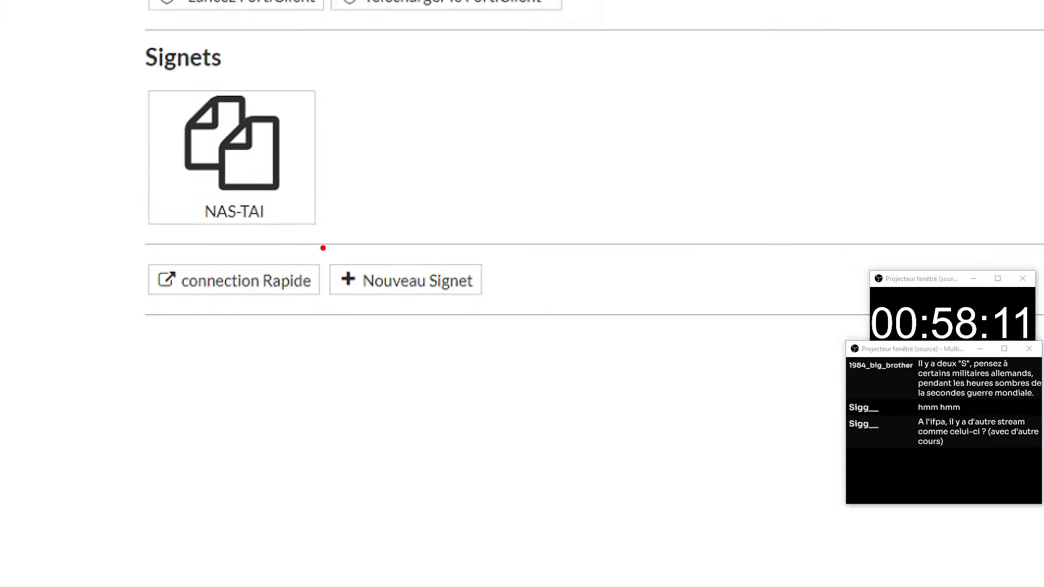
left_click_drag(323, 248, 531, 318)
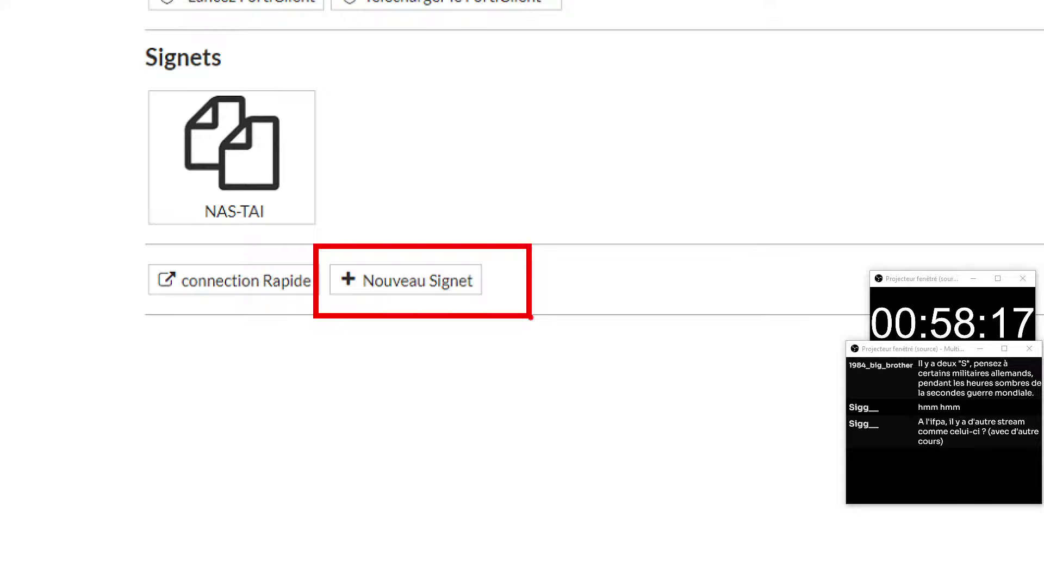
Step: Start a 'Nouveau Signet' bookmark of type RDP, showing port 3389 prefilled
left_click(406, 280)
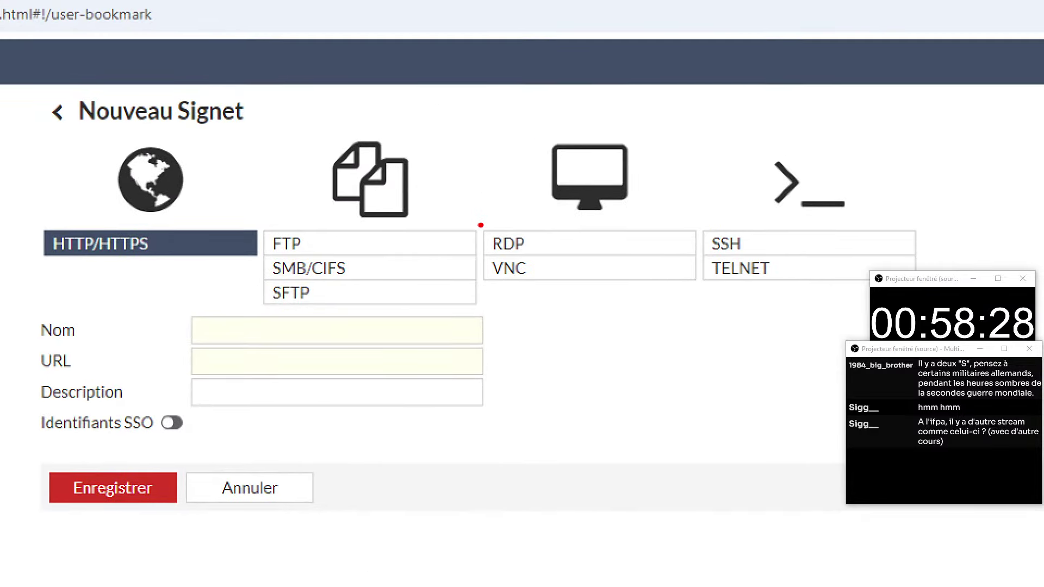
mouse_move(477, 223)
left_mouse_down()
mouse_move(712, 249)
mouse_move(697, 265)
left_mouse_up()
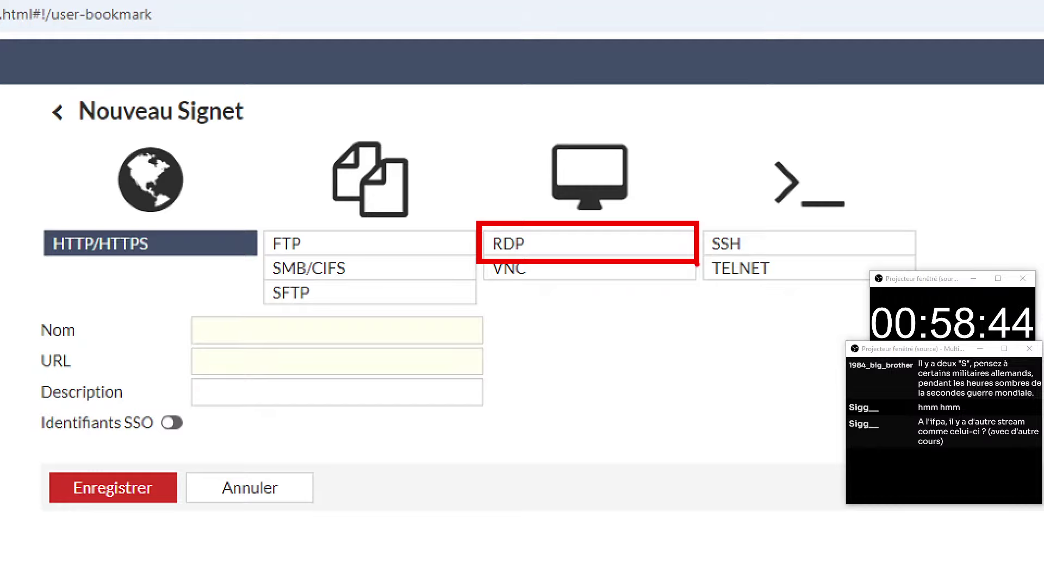
left_click(566, 243)
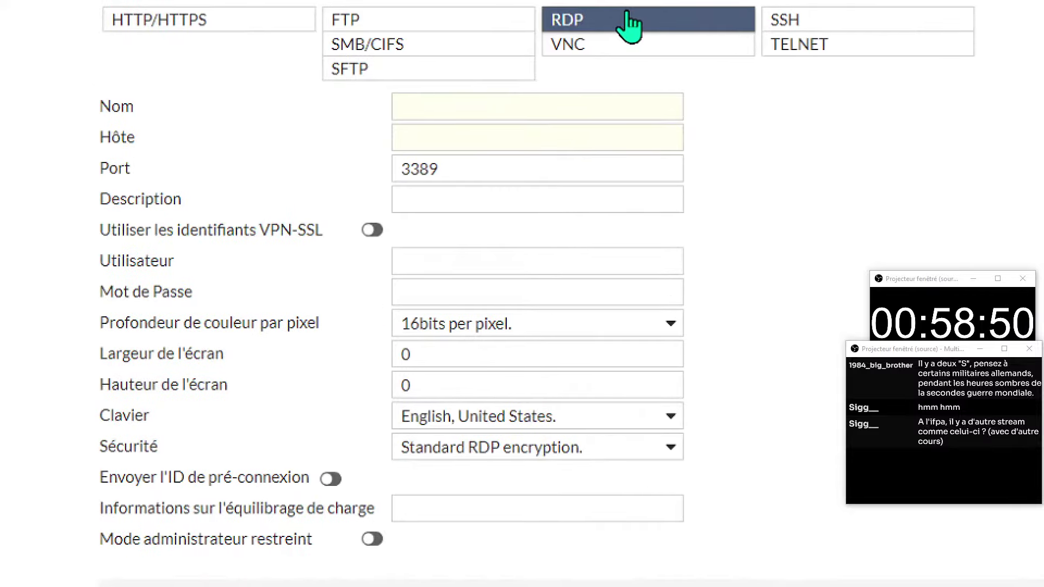
Step: Replace the contents of the bookmark's Nom field with 'pcalex'
left_click_drag(515, 108, 770, 108)
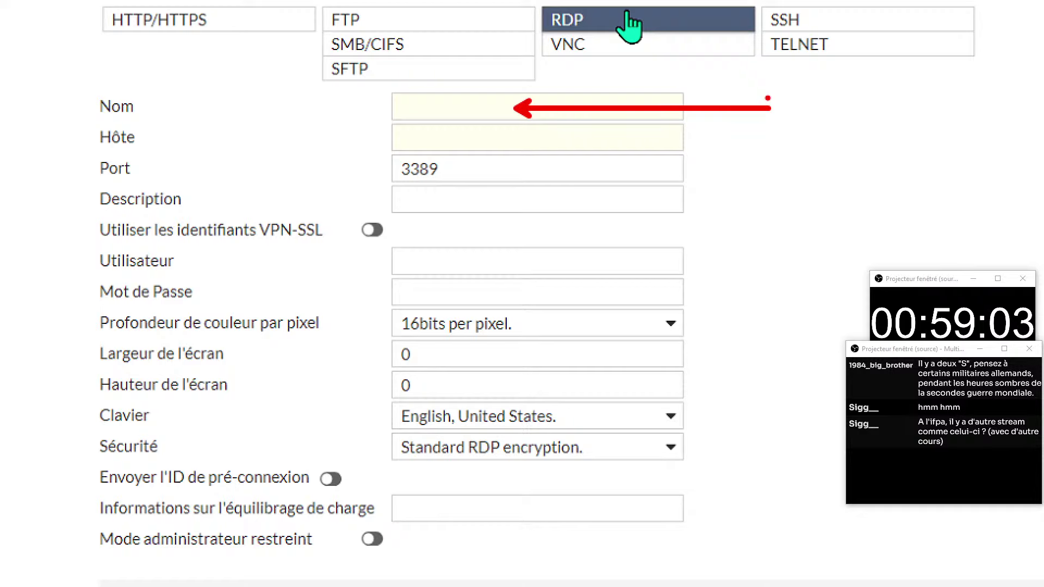
type("pc")
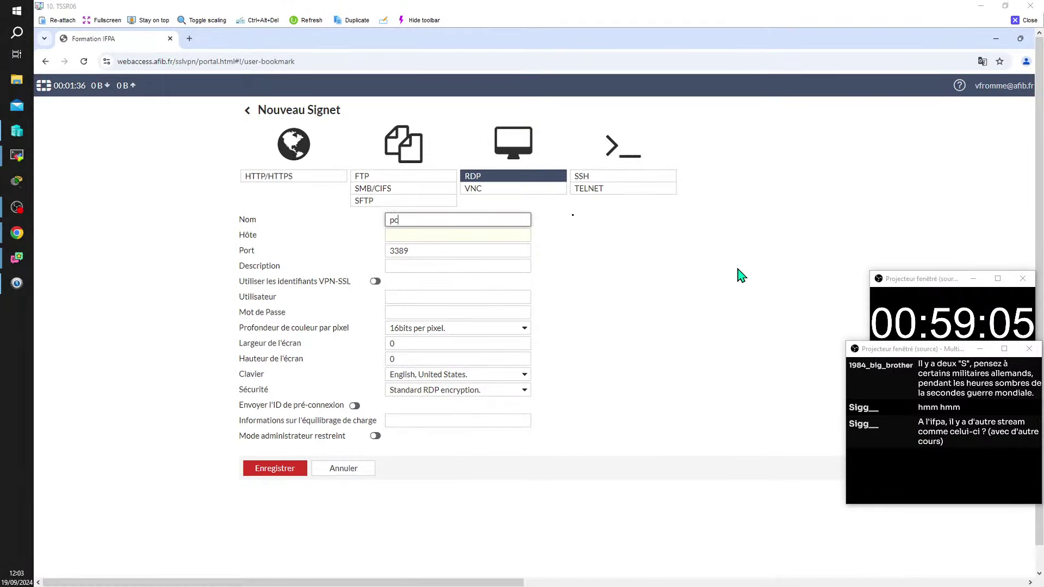
type("alex")
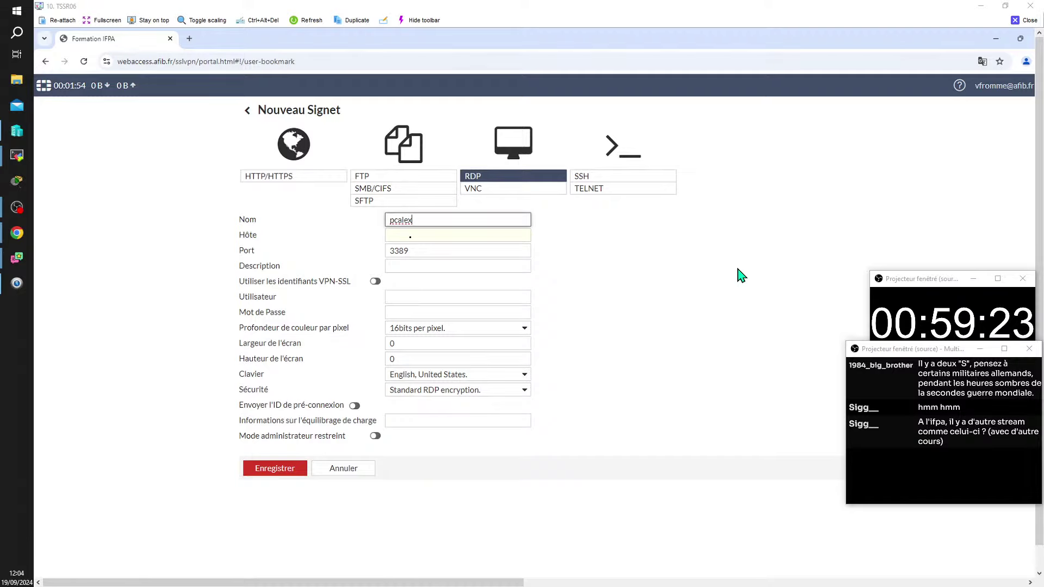
Step: Start, then erase, a '172' host address, and run sysdm.cpl to show the computer name TSSR06
left_click(477, 232)
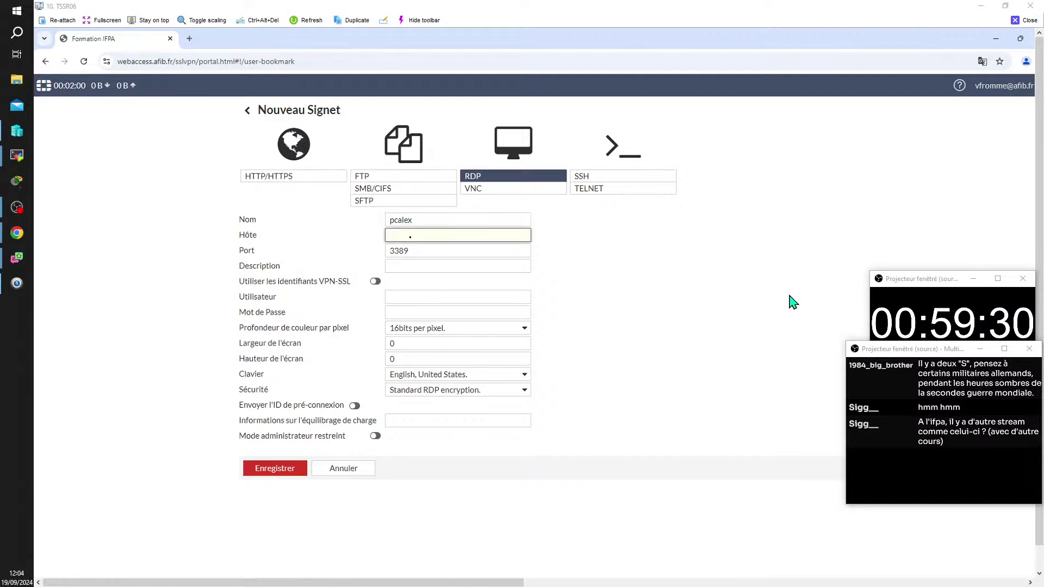
type("172")
key("BackSpace")
key("BackSpace")
key("BackSpace")
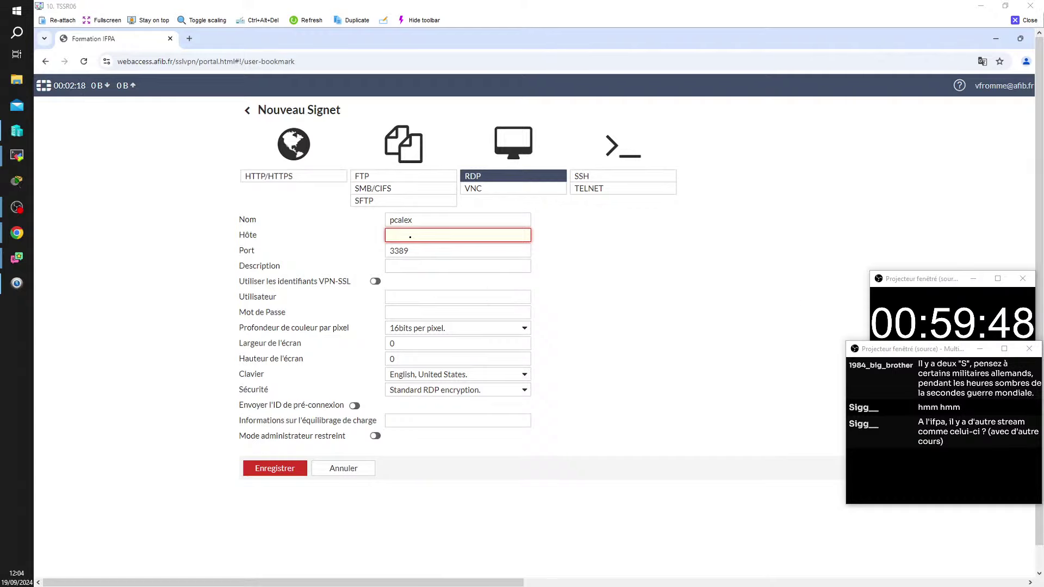
key("super+r")
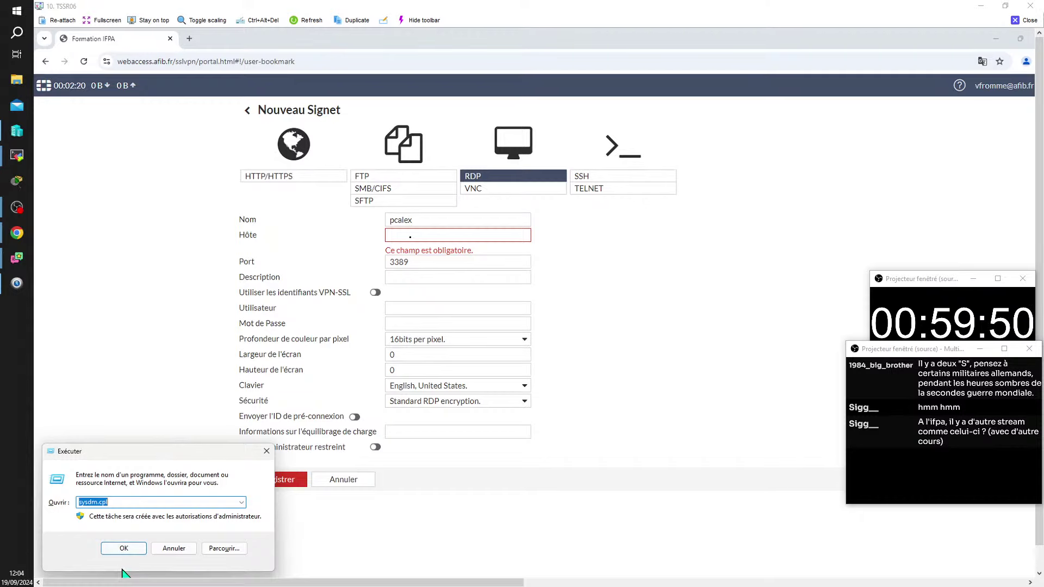
left_click(129, 549)
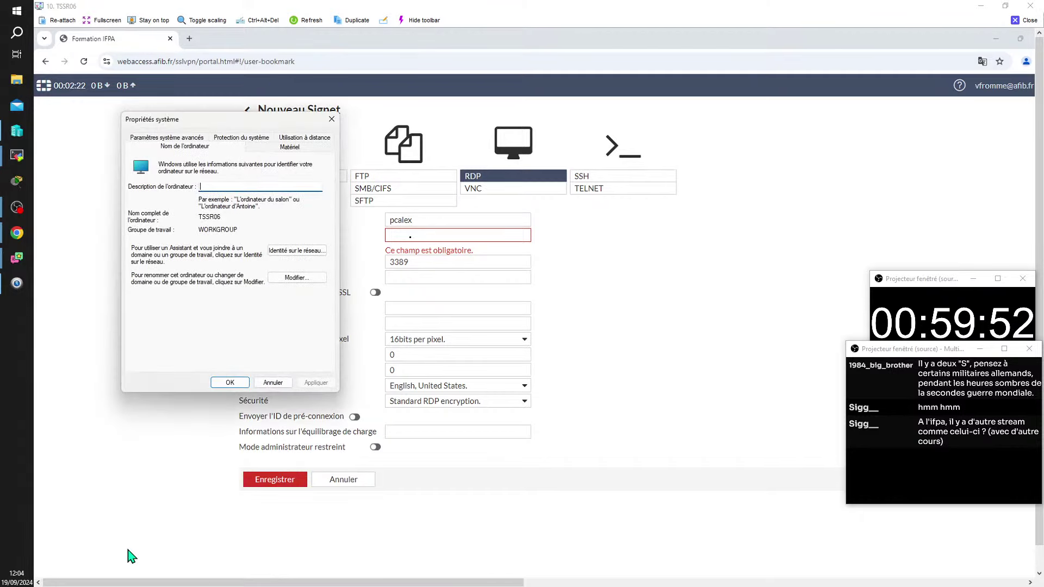
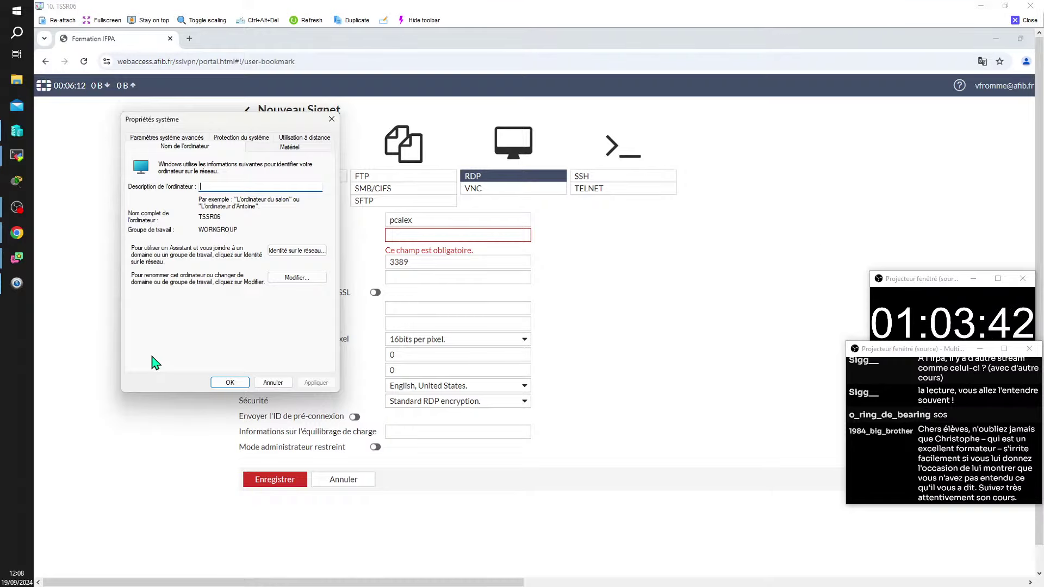
Step: Minimize the TSSR06 TightVNC Viewer session to reveal Hyper-V Manager
left_click(980, 6)
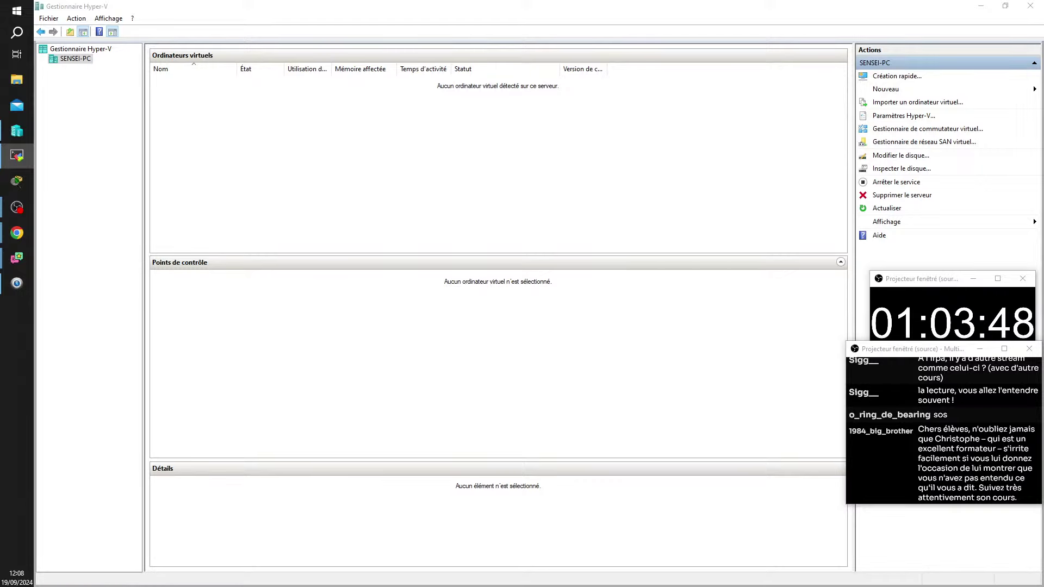
Step: Glance at the TSSR11 remote session, minimize it, and go back to Hyper-V Manager
key("alt+Tab")
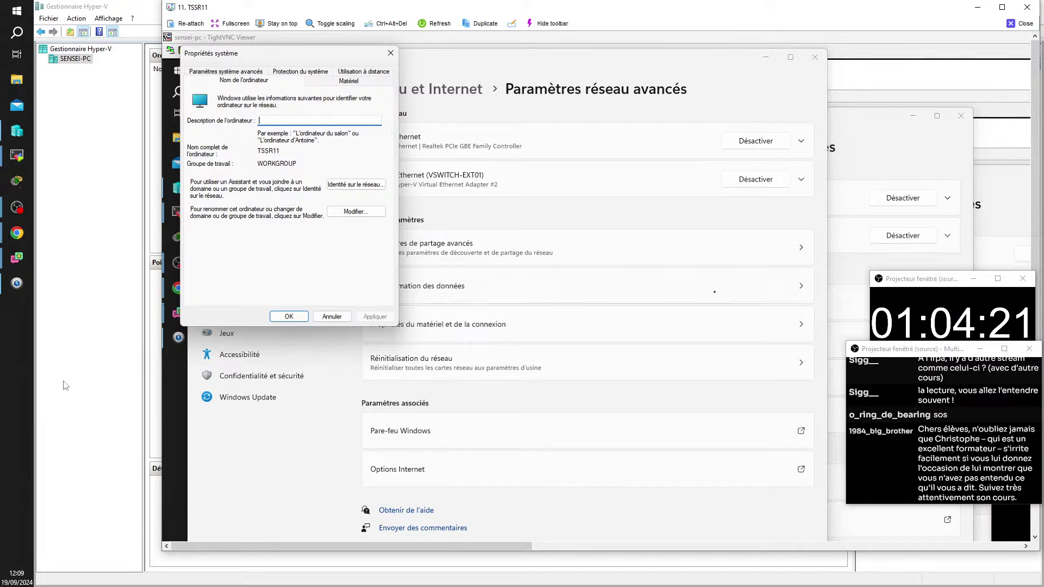
left_click(977, 7)
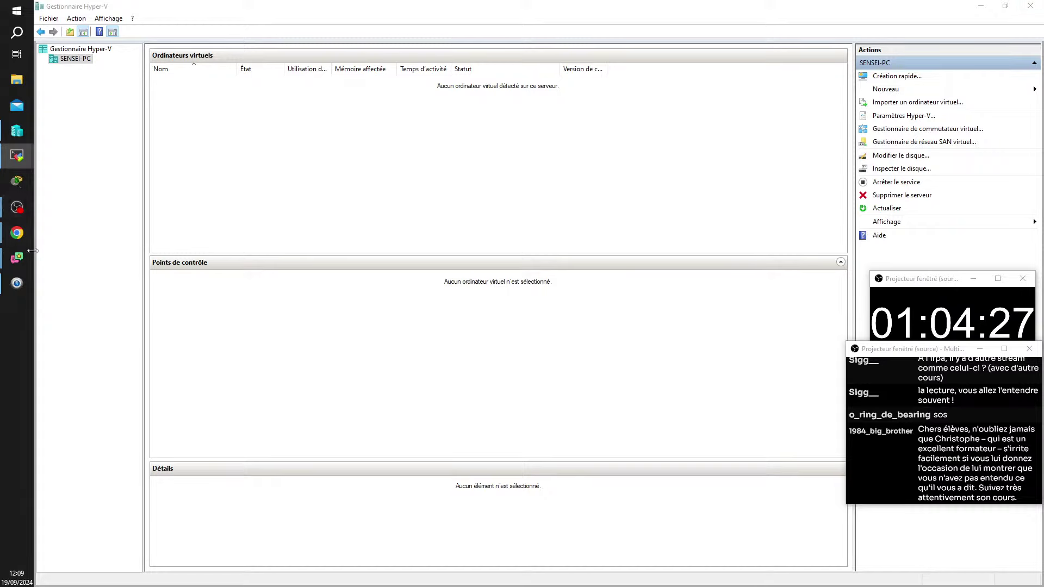
left_click(277, 199)
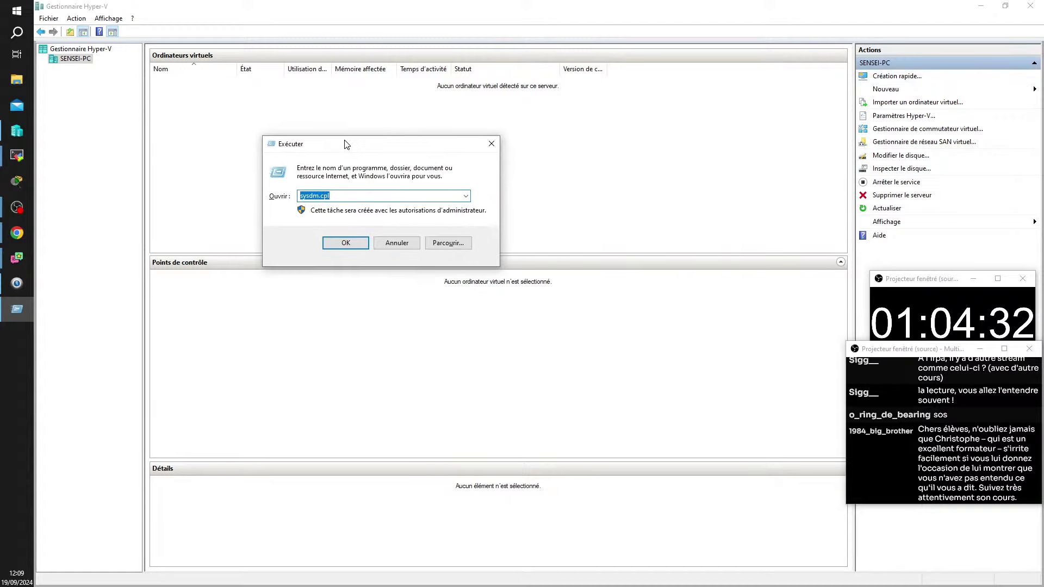
Step: Enter 192.168.X.1 in the Run box, then return to the TSSR11 remote session
type("192.168.")
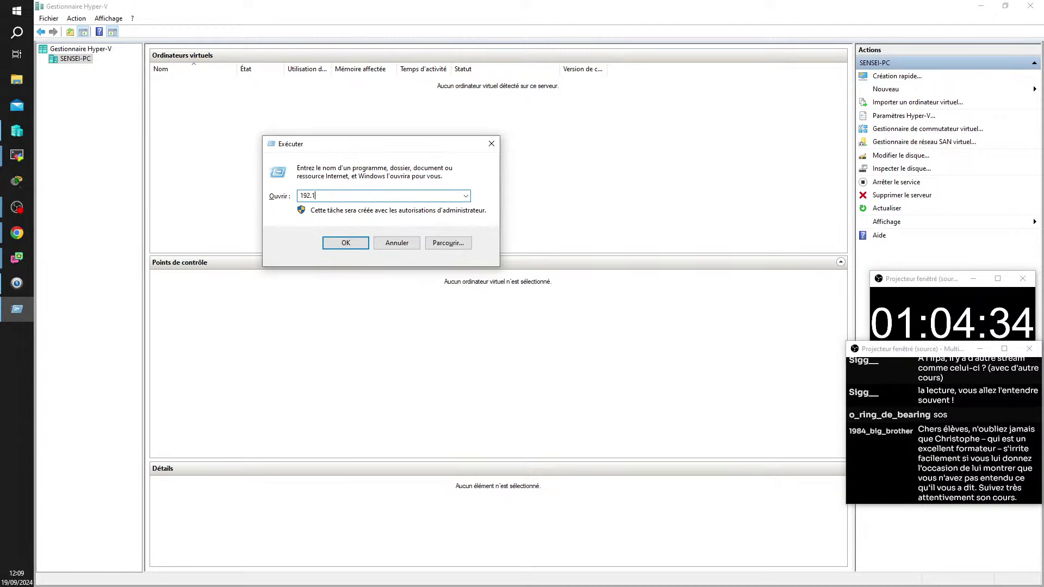
type("X.1")
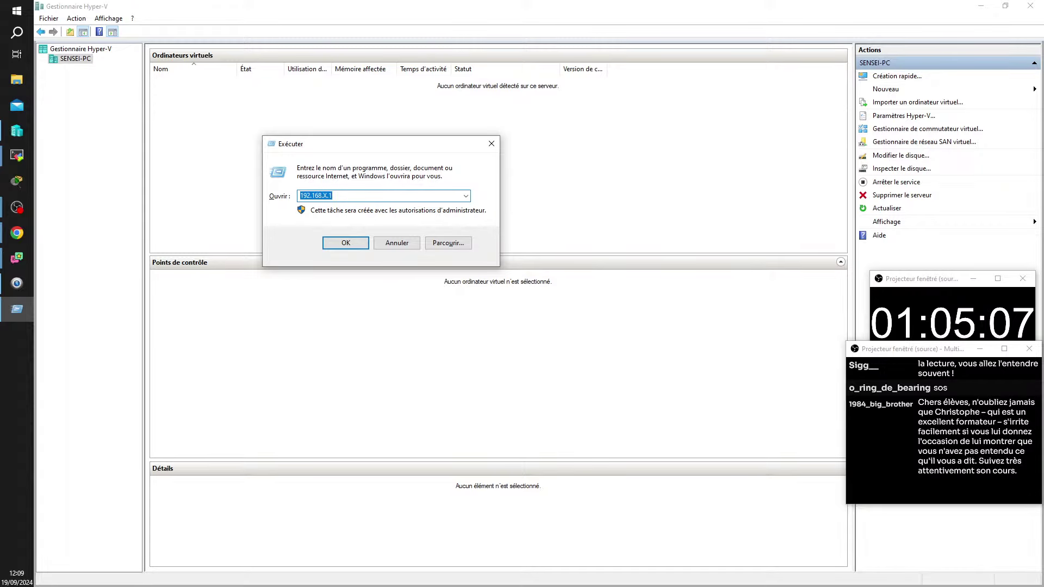
key("alt+Tab")
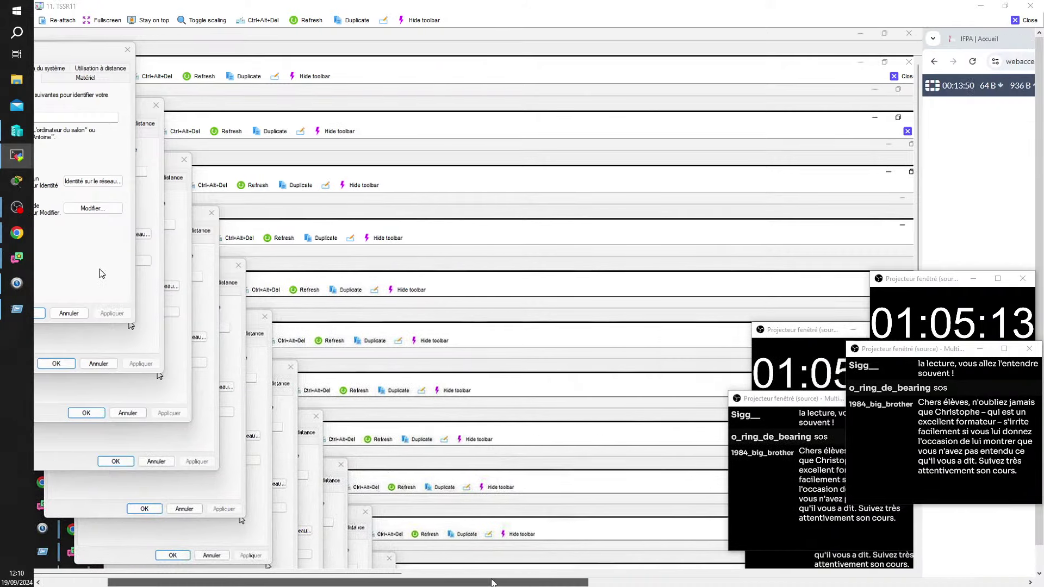
Step: Enter 172.25.11.1 as the Nouveau Signet host, correcting the mistyped digits
left_click_drag(413, 584, 898, 548)
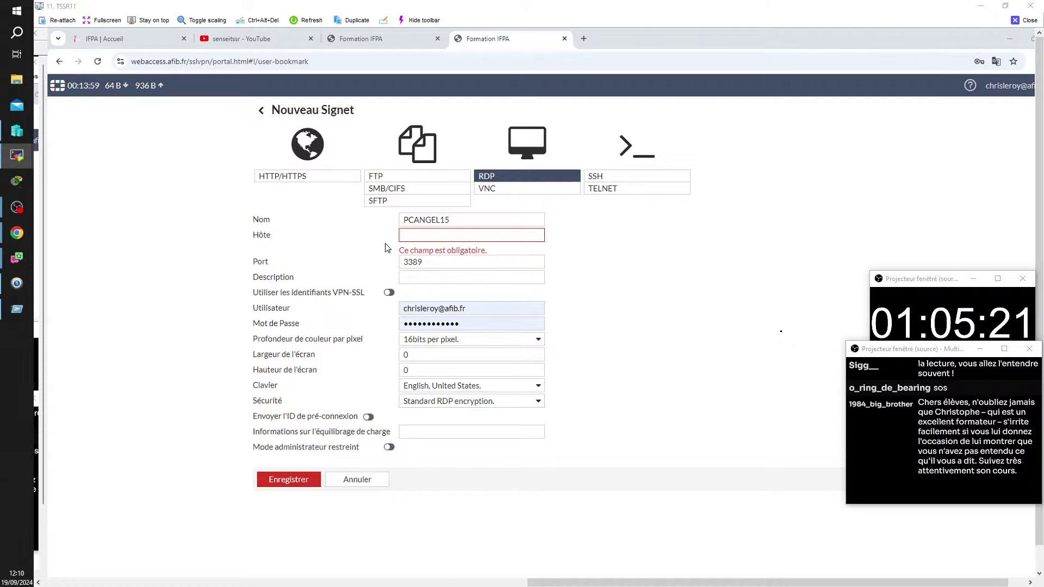
left_click(419, 236)
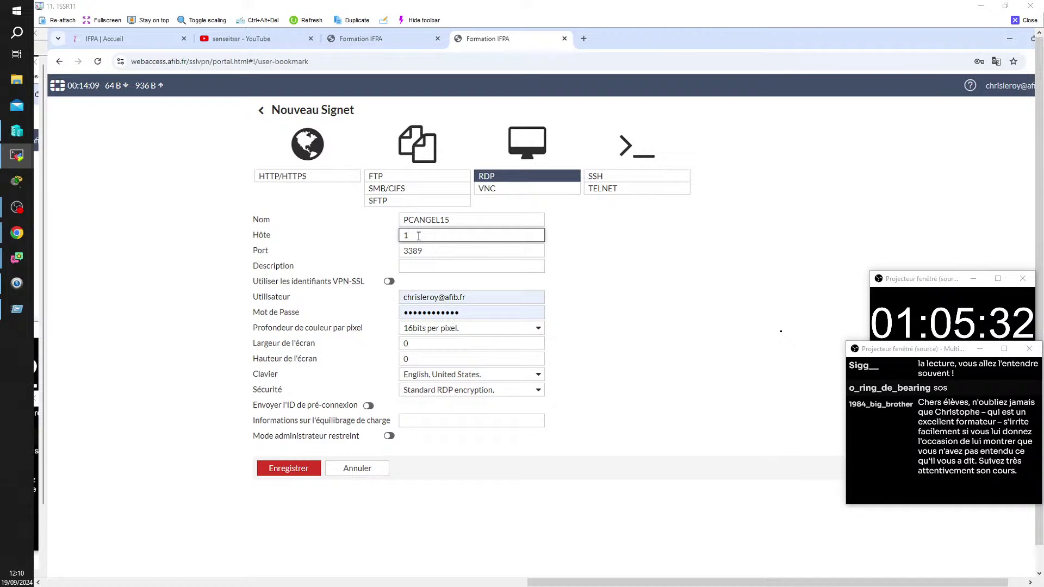
type("72")
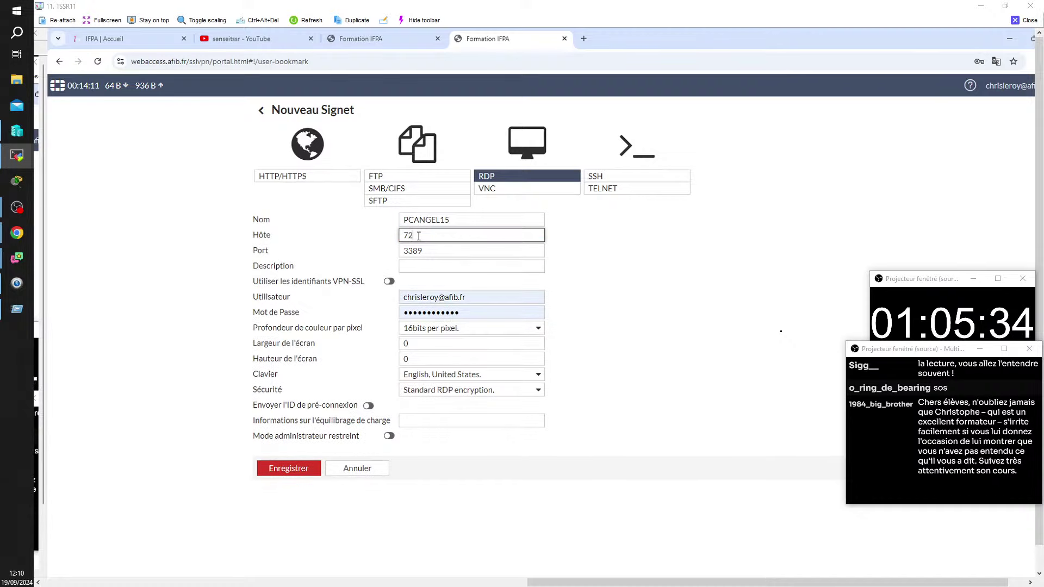
key("BackSpace")
key("BackSpace")
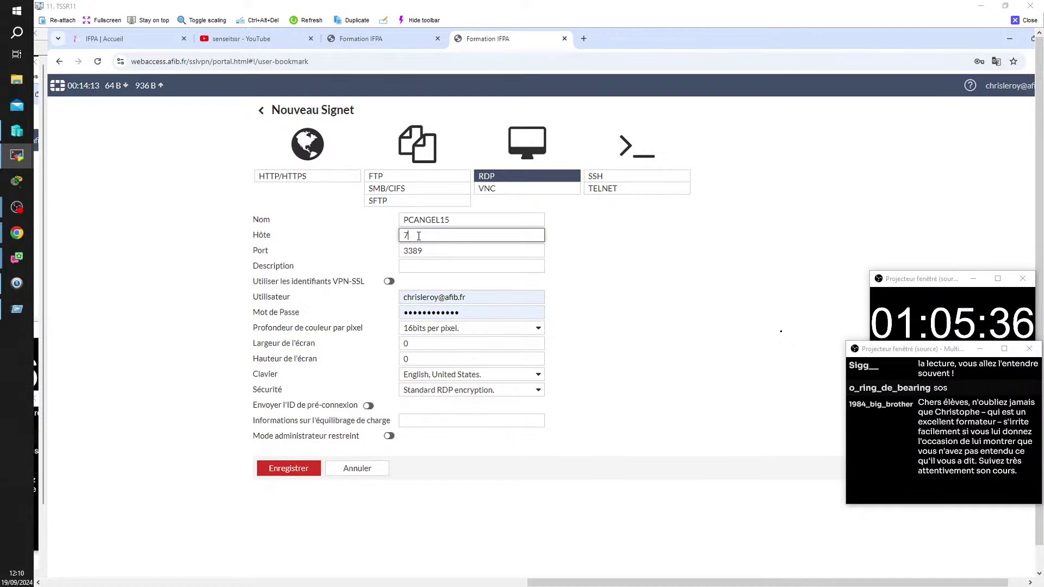
type("172")
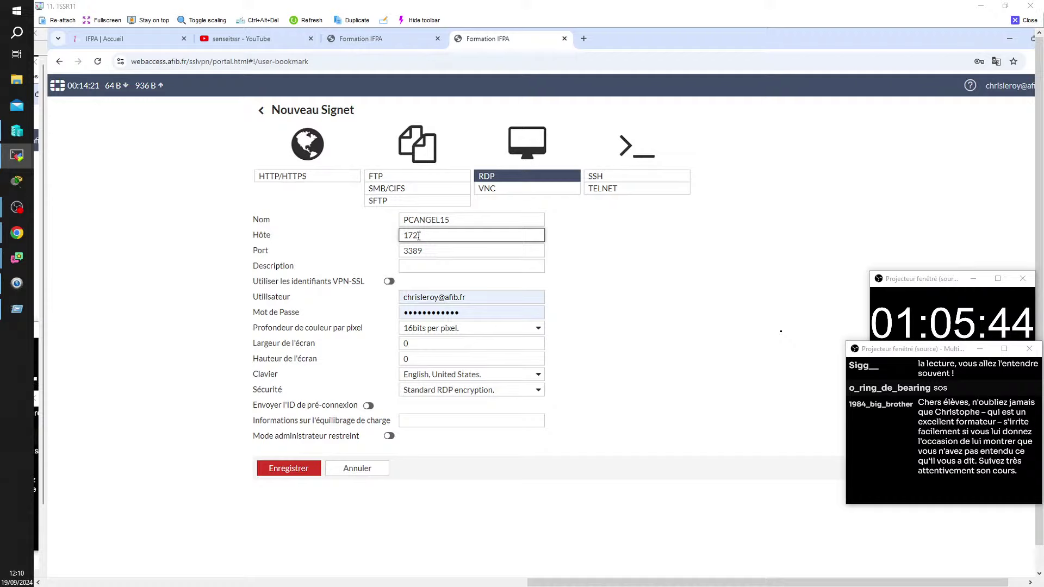
type(".25.")
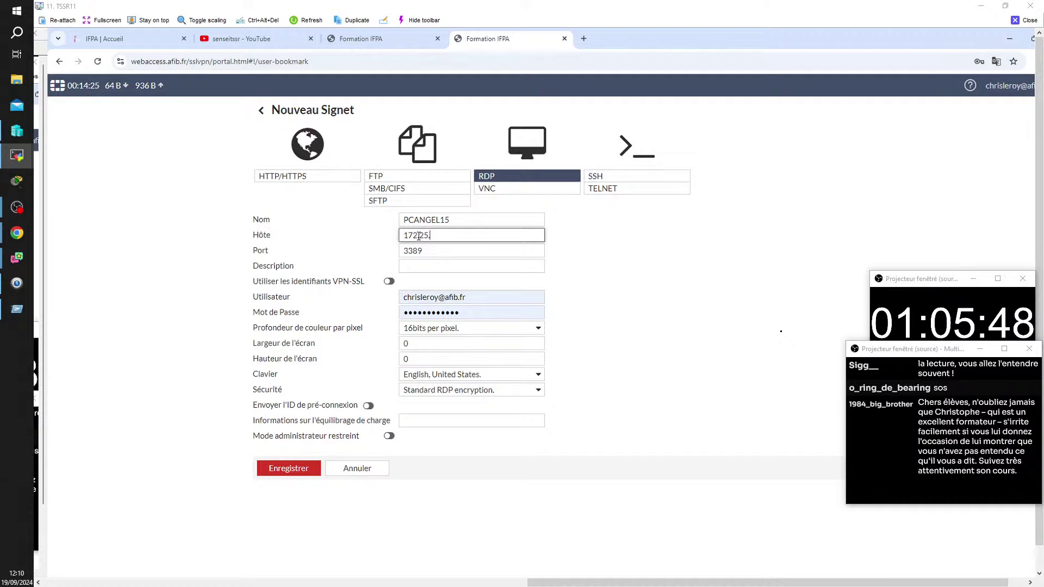
type("10.1")
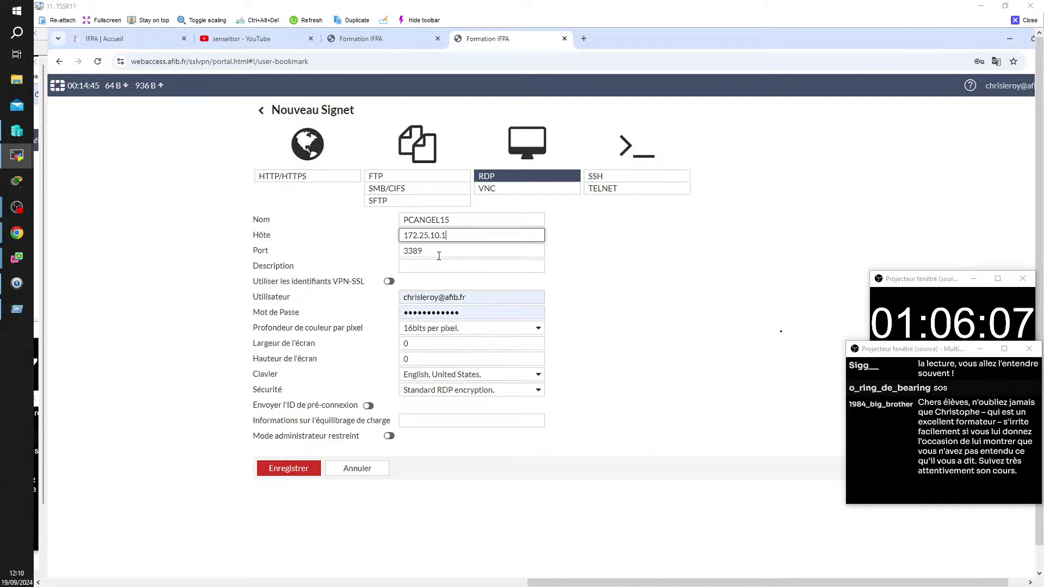
left_click_drag(440, 234, 435, 235)
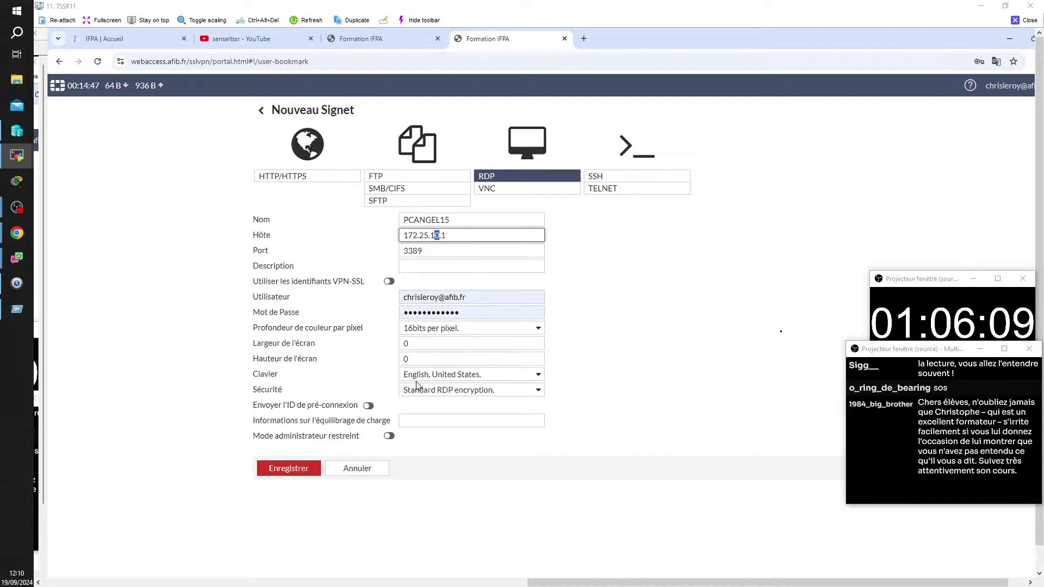
type("1")
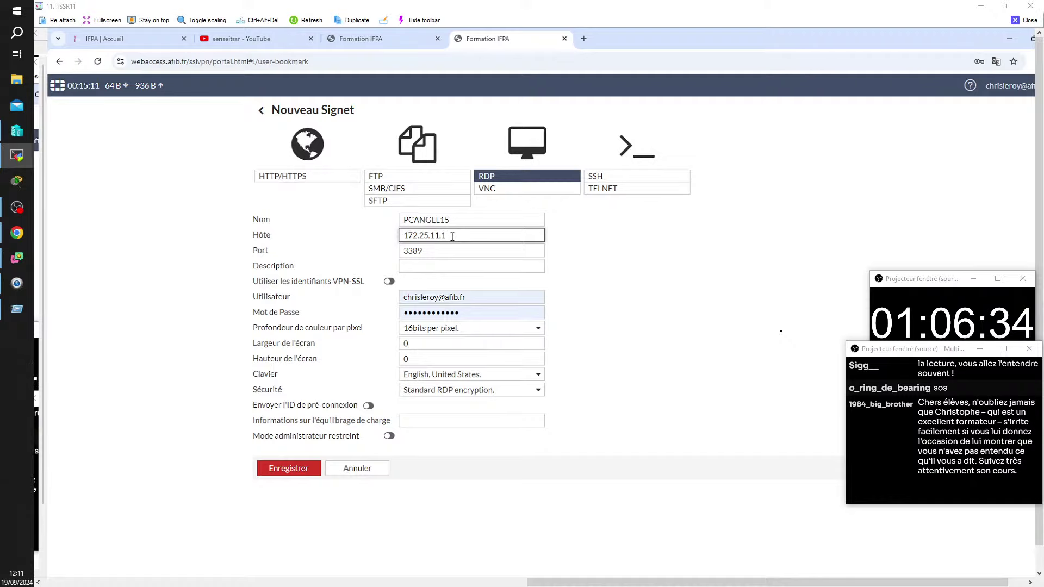
type(".")
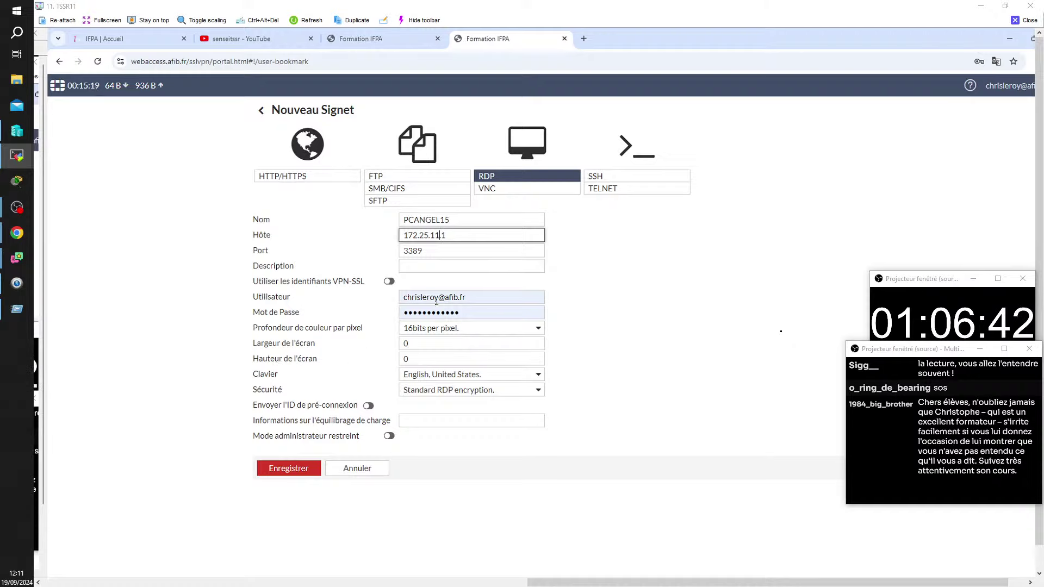
Step: Replace the bookmark's user with administrateur and type a new password
triple_click(472, 297)
key("BackSpace")
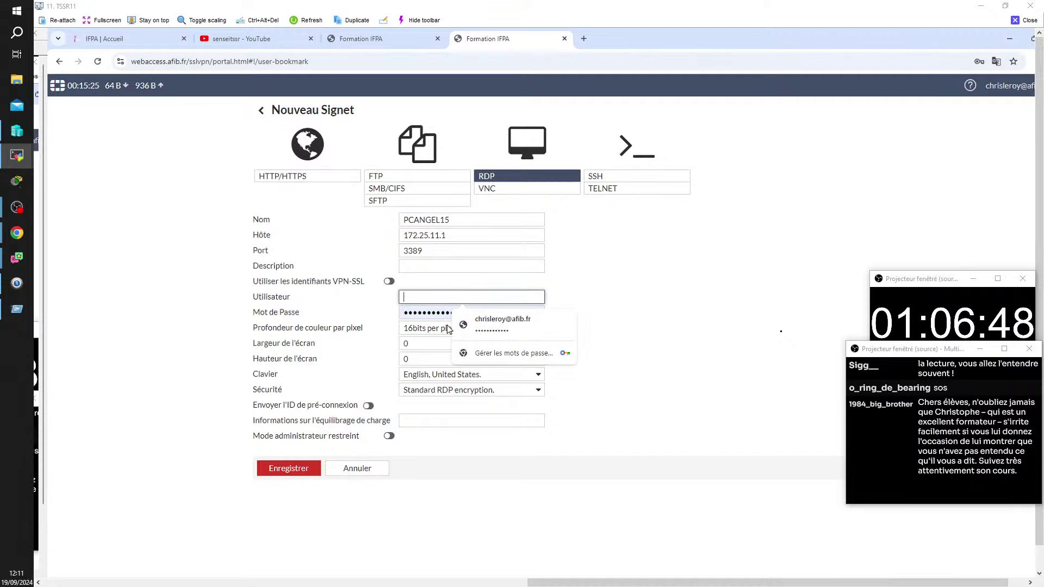
type("admi")
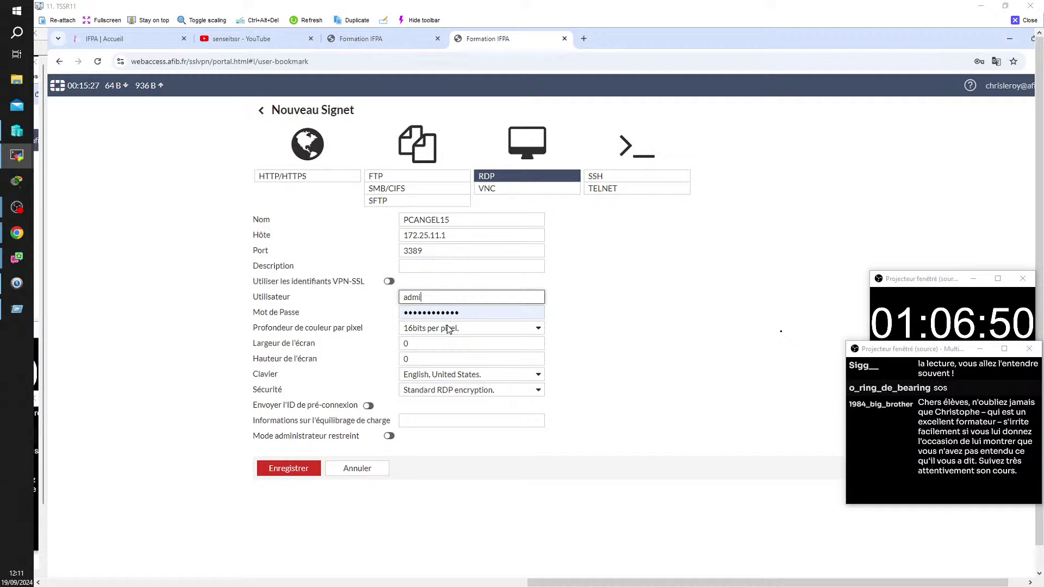
type("nis")
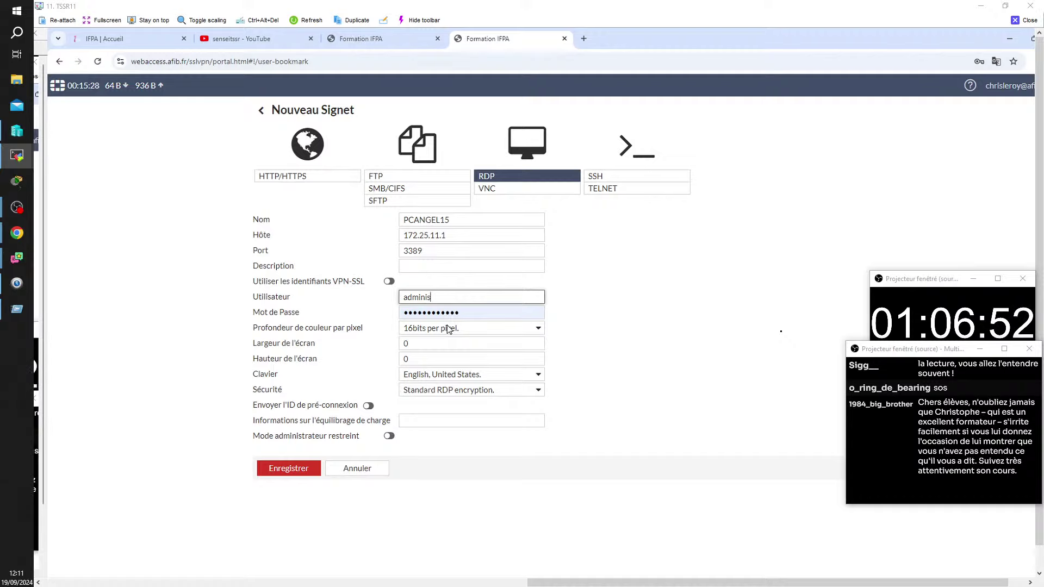
type("trate")
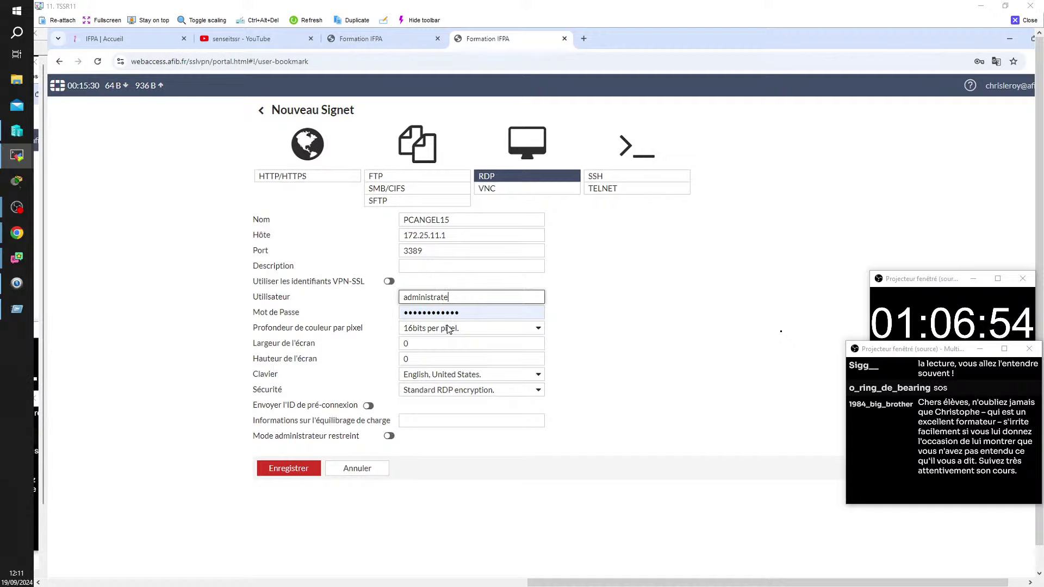
type("ur")
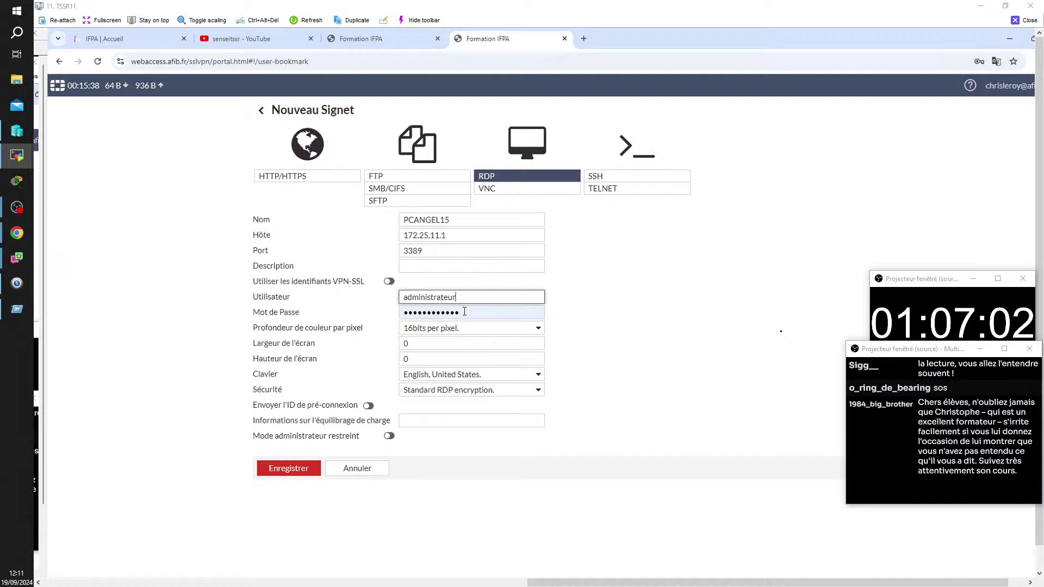
left_click_drag(469, 311, 392, 310)
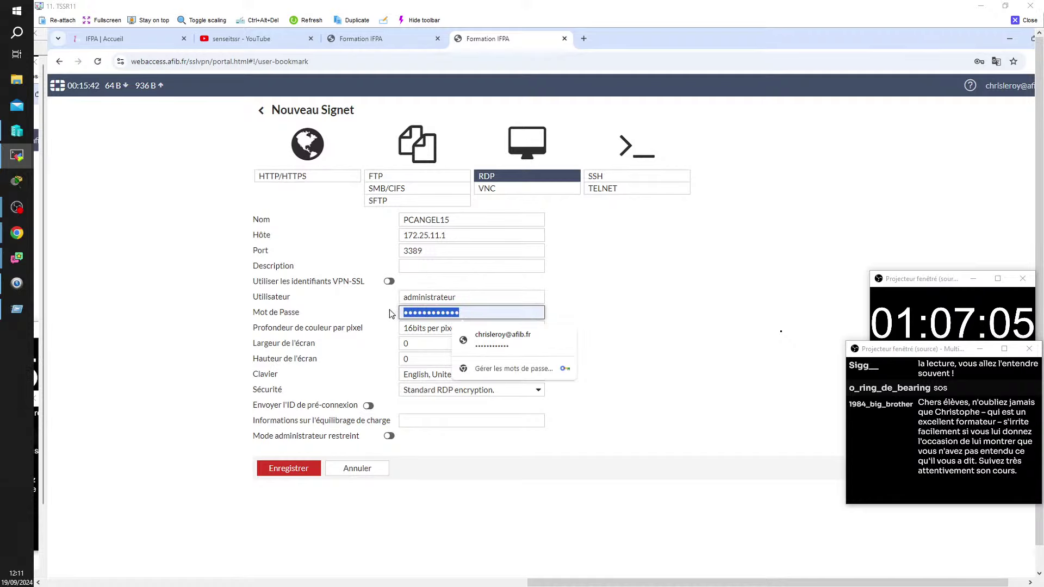
type("a")
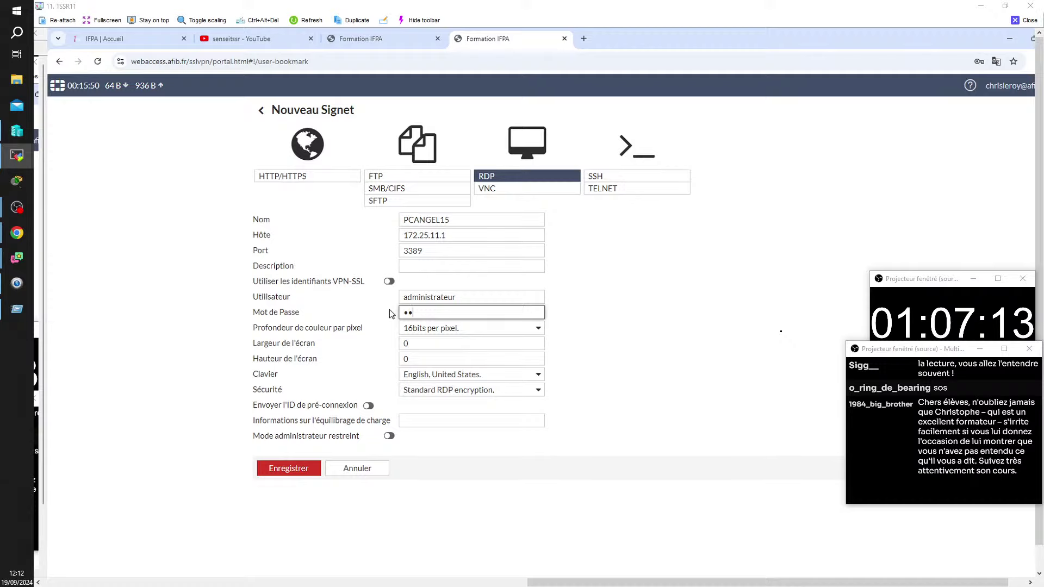
type("••")
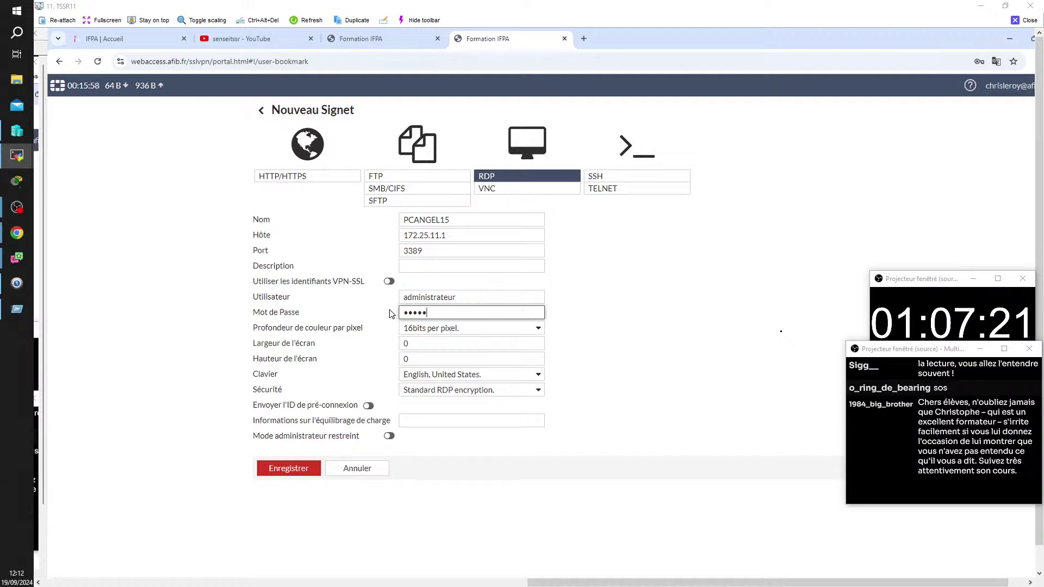
type("•••")
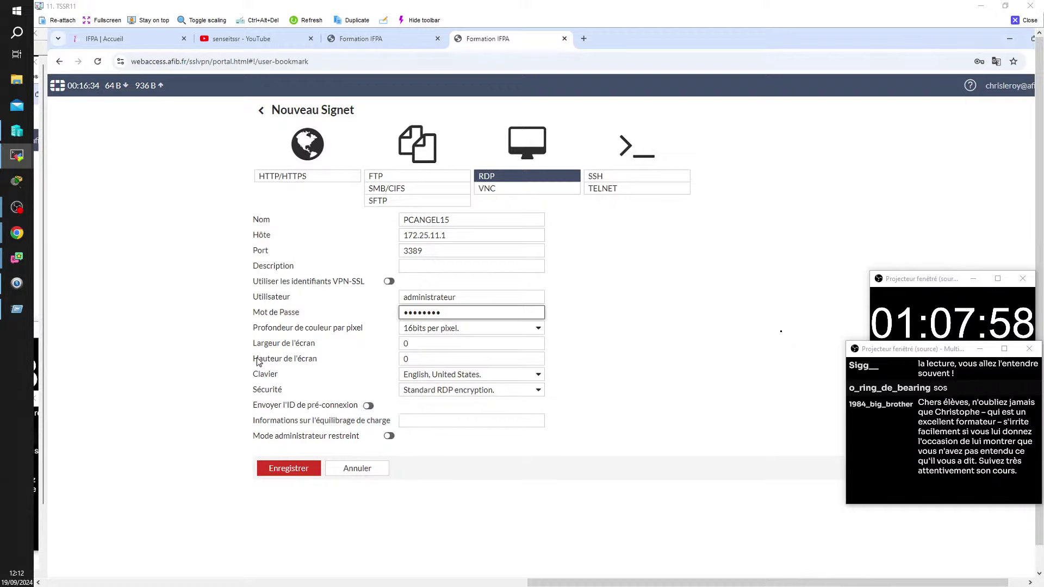
left_click(534, 377)
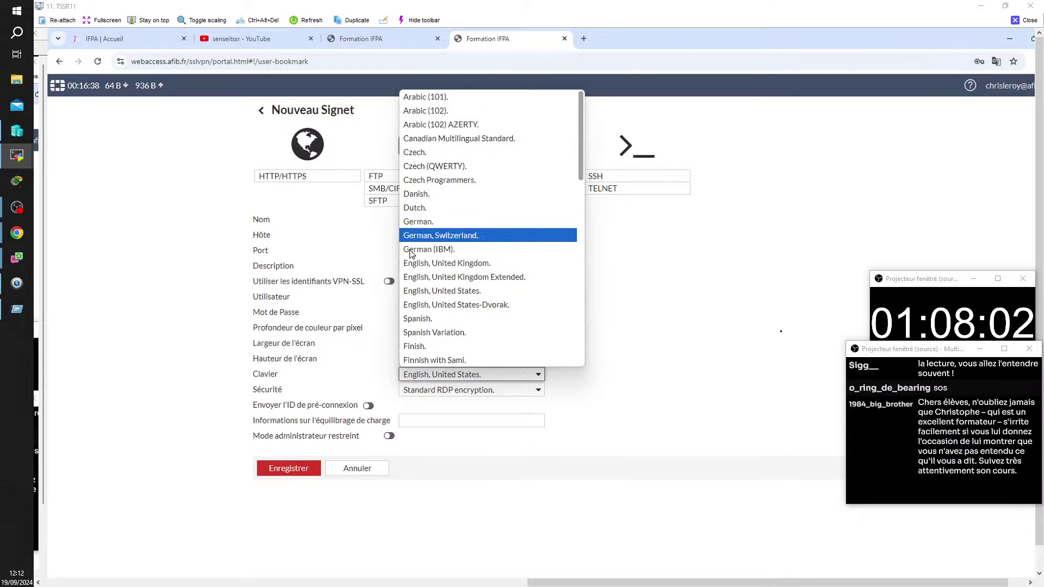
scroll(431, 280, "down", 3)
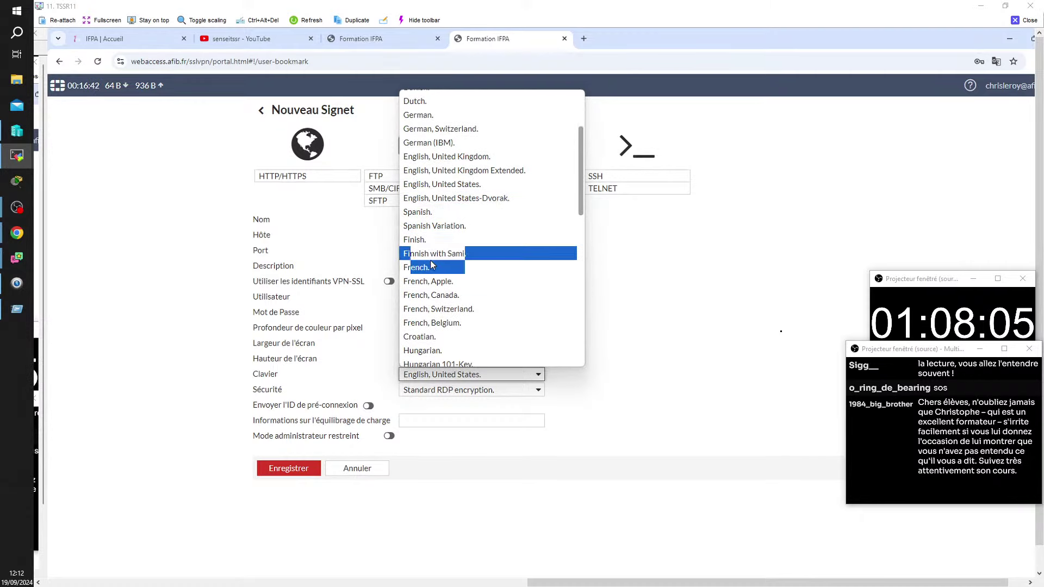
Step: Choose French as the PCANGEL15 bookmark's keyboard layout
left_click(429, 268)
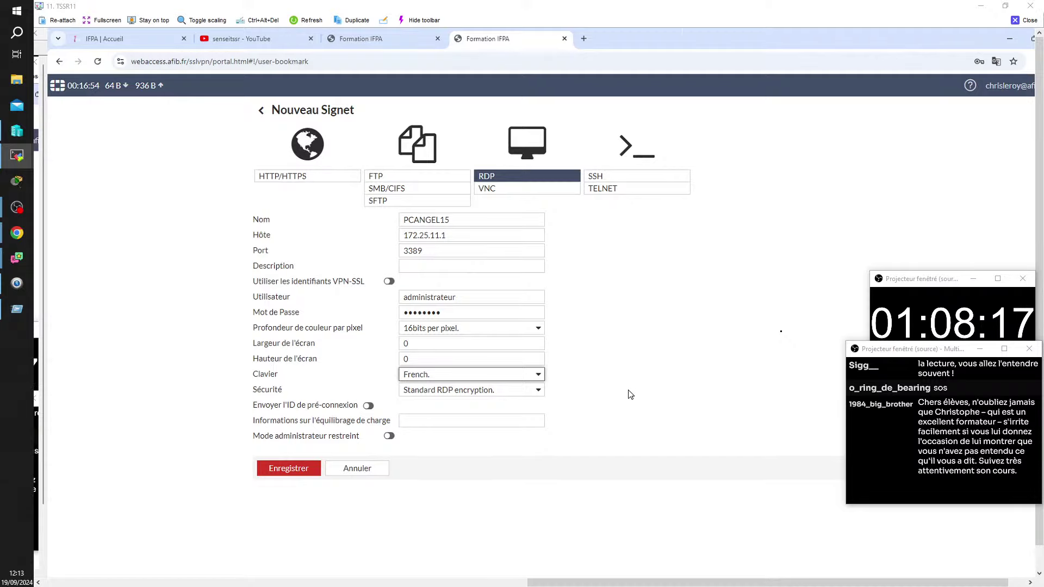
left_click(538, 374)
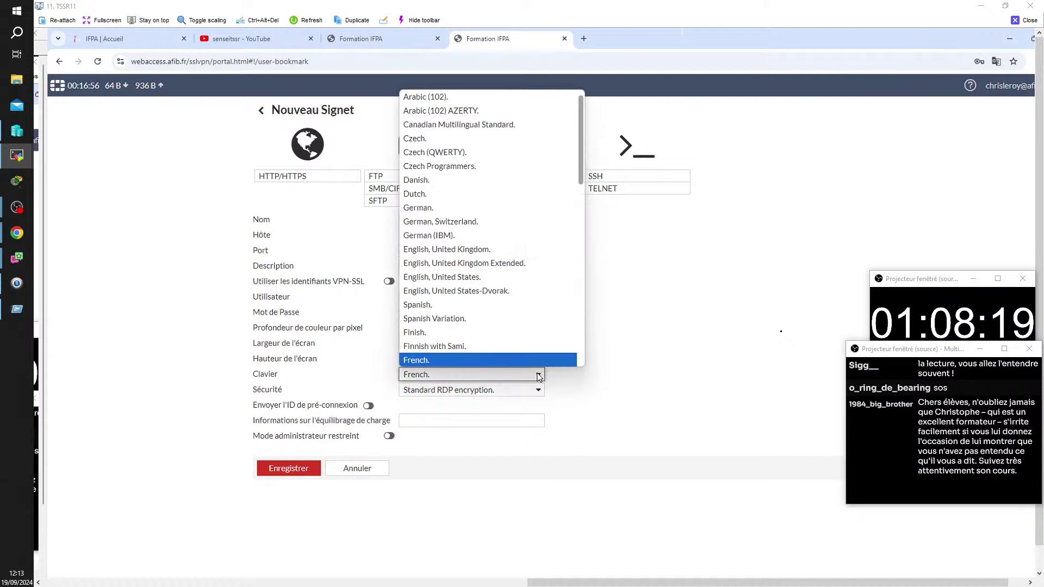
scroll(532, 357, "down", 2)
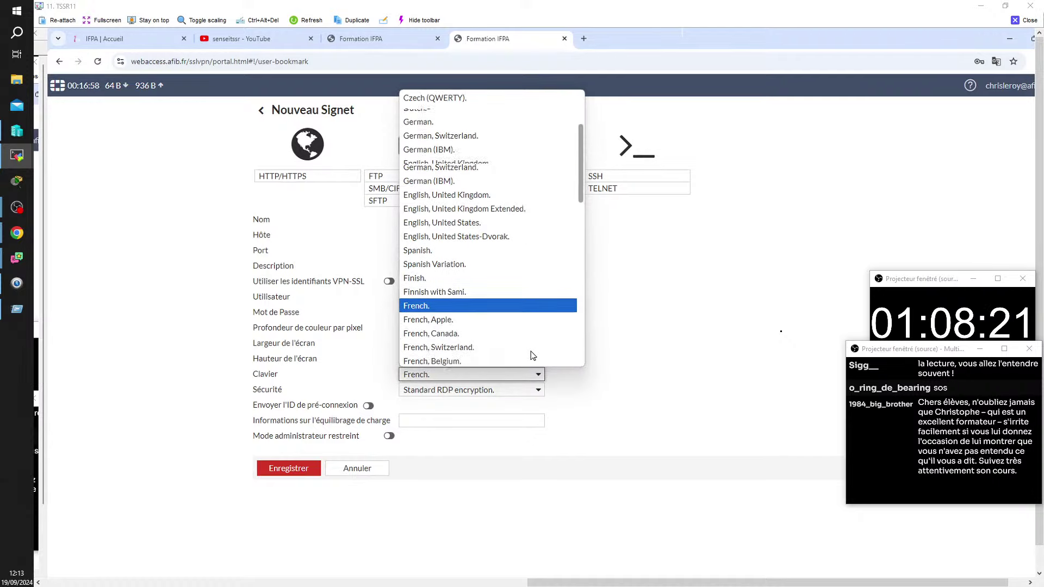
left_click(428, 254)
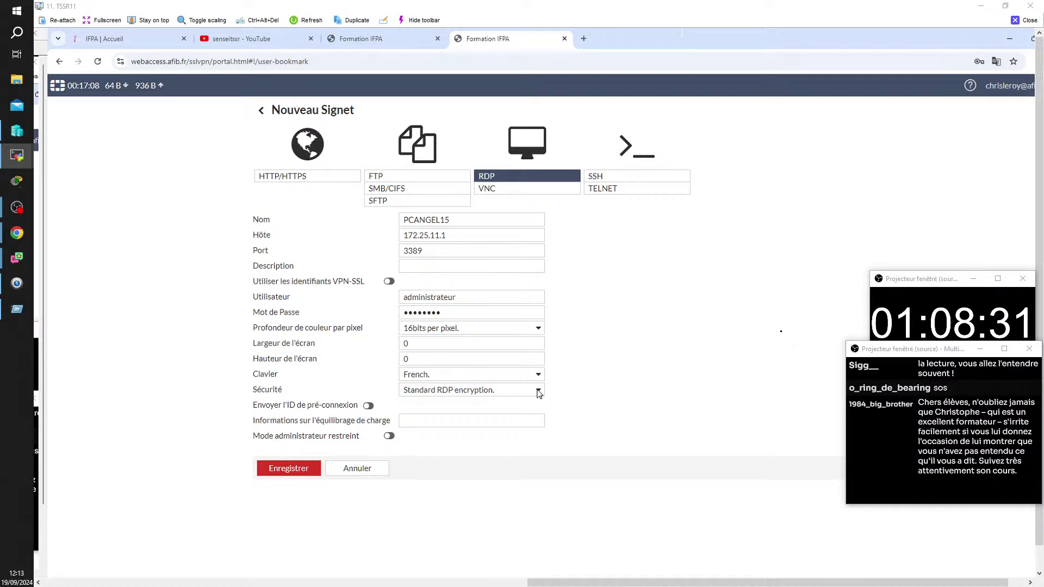
Step: Set the bookmark's security to TLS encryption and save it
left_click(539, 391)
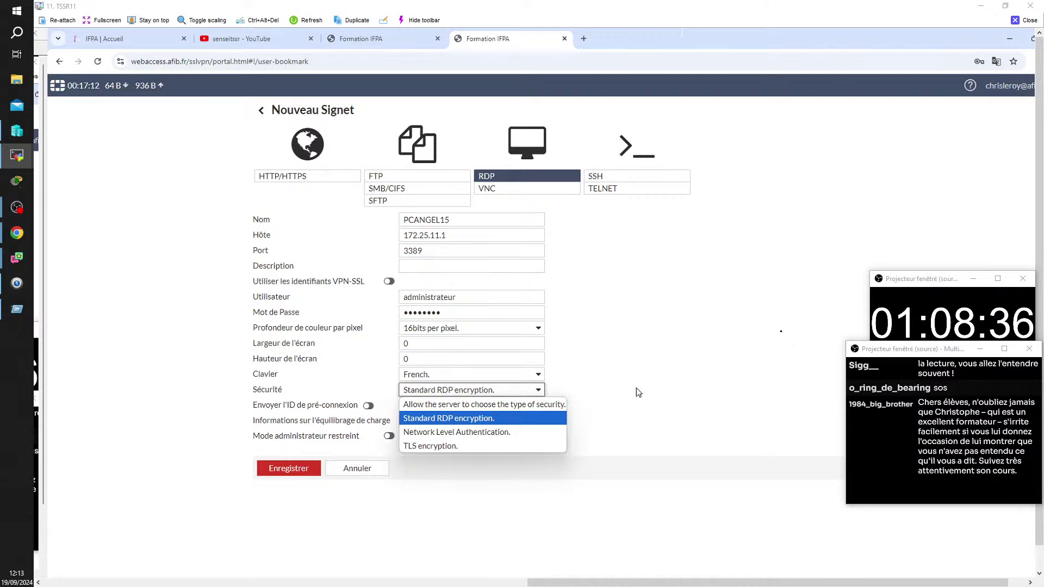
left_click(701, 403)
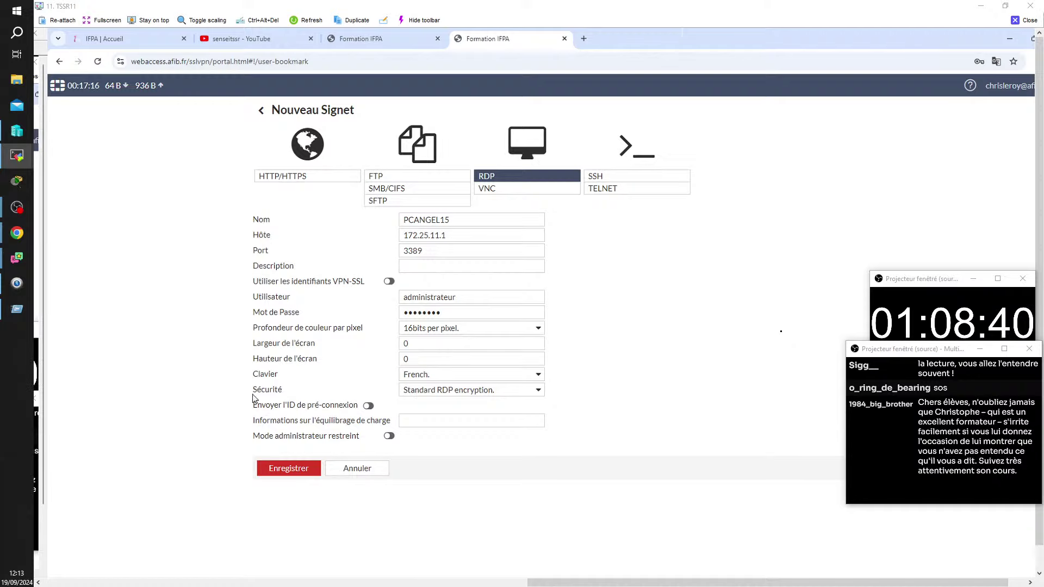
left_click(539, 391)
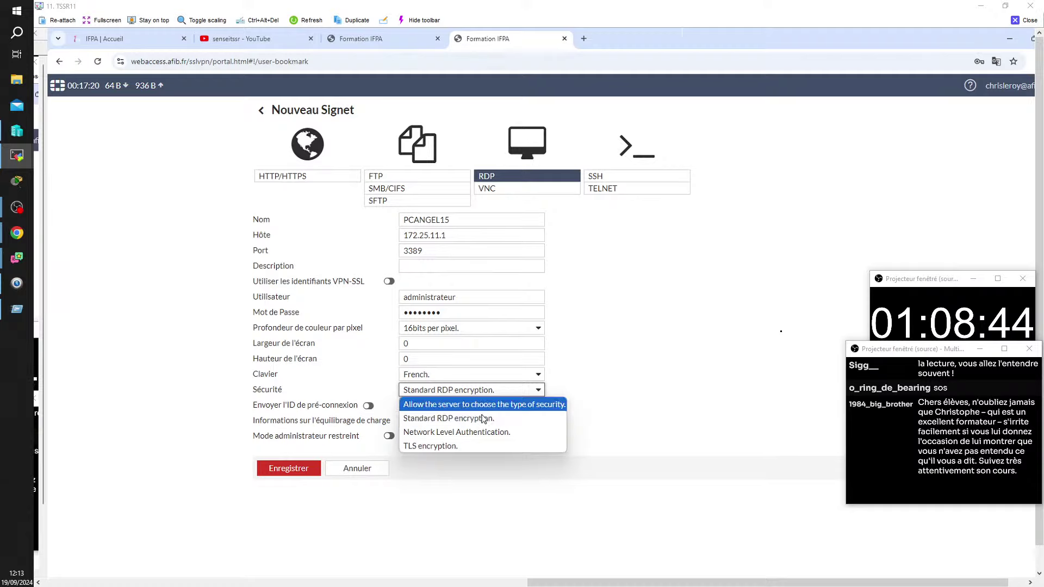
left_click(442, 447)
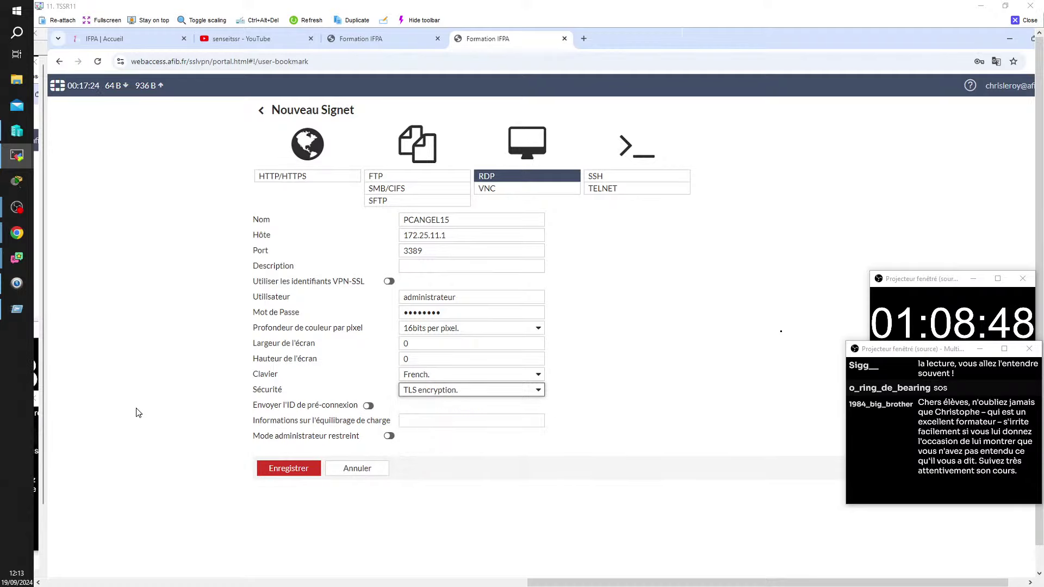
left_click(283, 470)
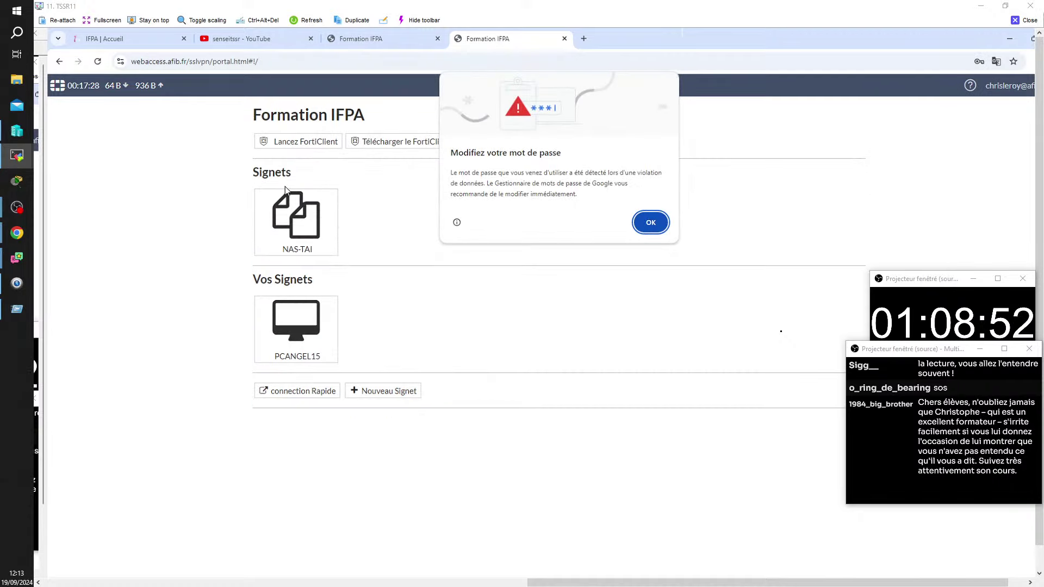
Step: Dismiss the breached-password warning, let Chrome save the password, and launch PCANGEL15
left_click(655, 228)
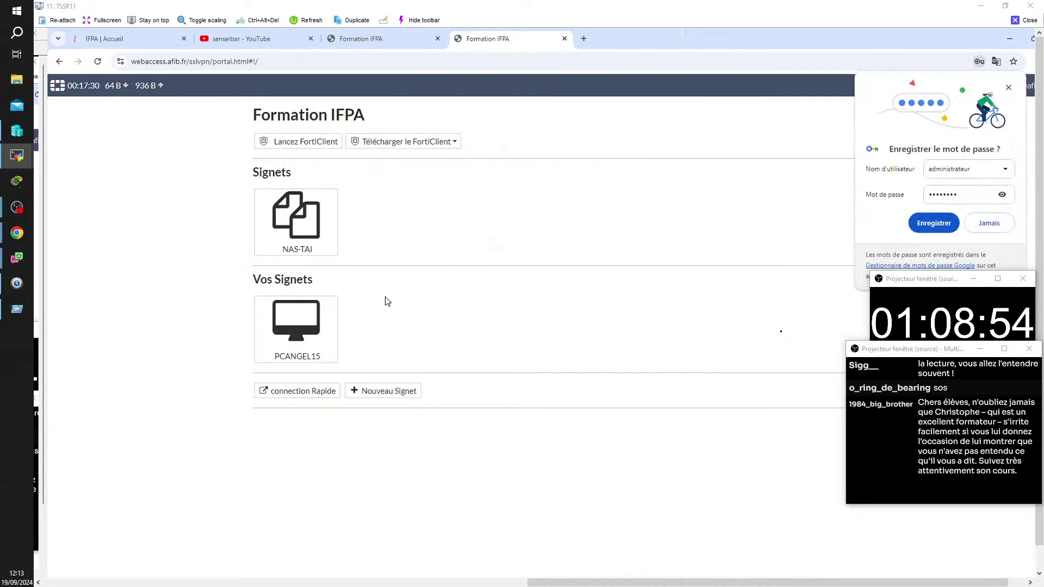
left_click(931, 223)
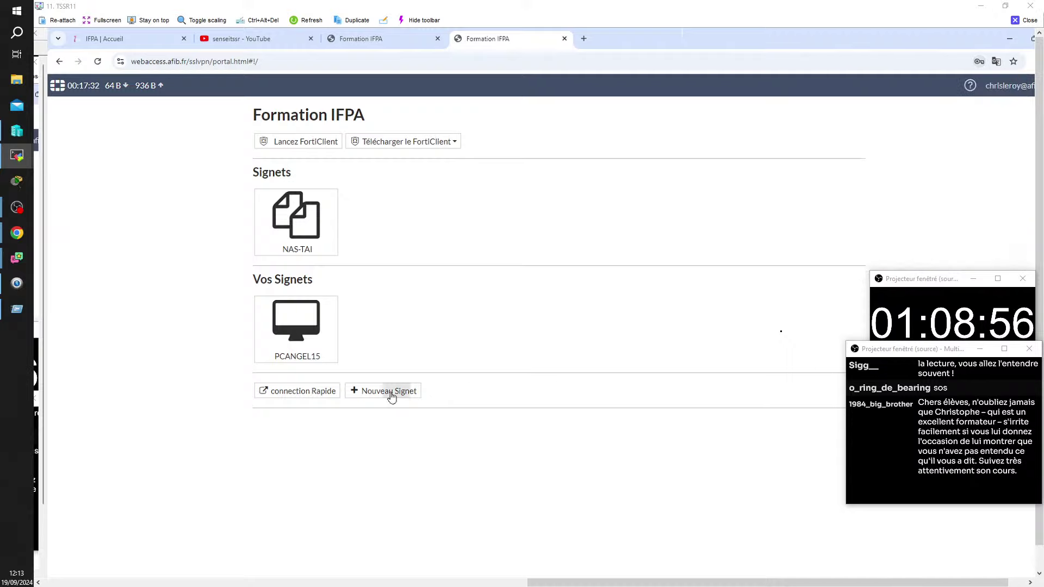
left_click(292, 336)
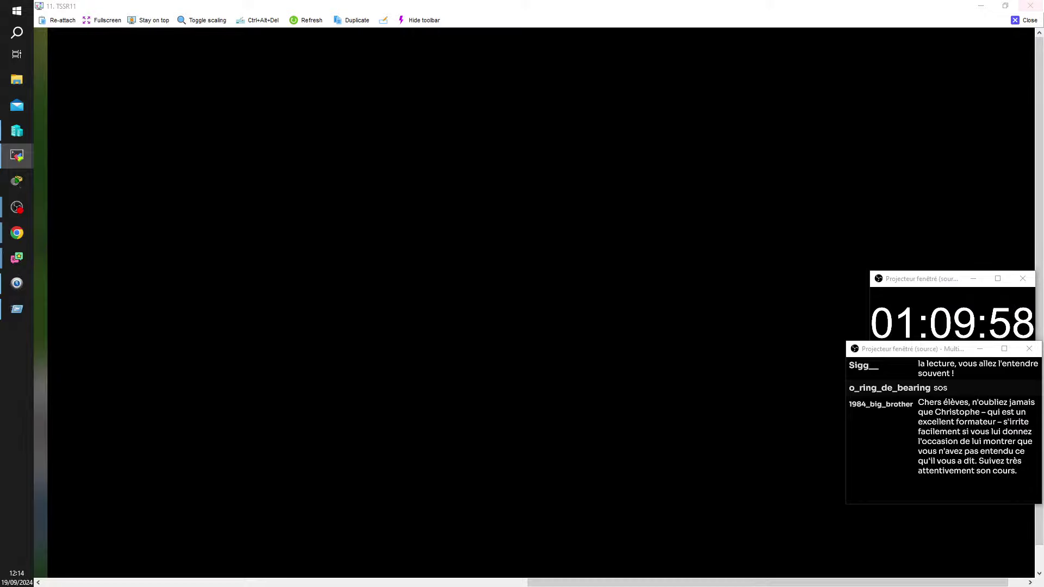
Step: Close the TSSR11 viewer and switch to the TSSR13 session showing the Formation IFPA portal
left_click(1022, 20)
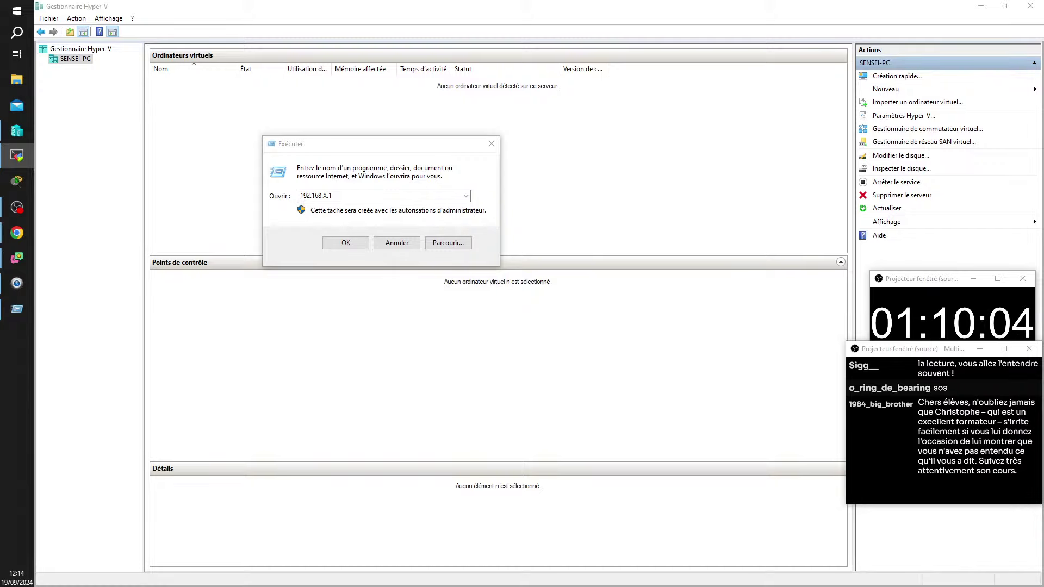
key("alt+Tab")
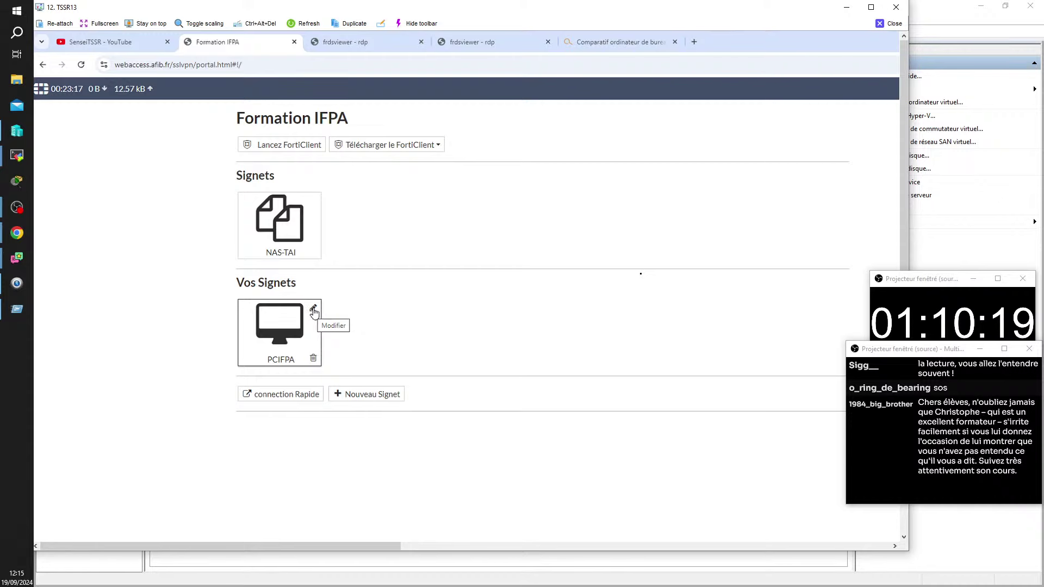
Step: Give the PCIFPA bookmark a new password, save it, and launch that remote desktop
left_click(313, 309)
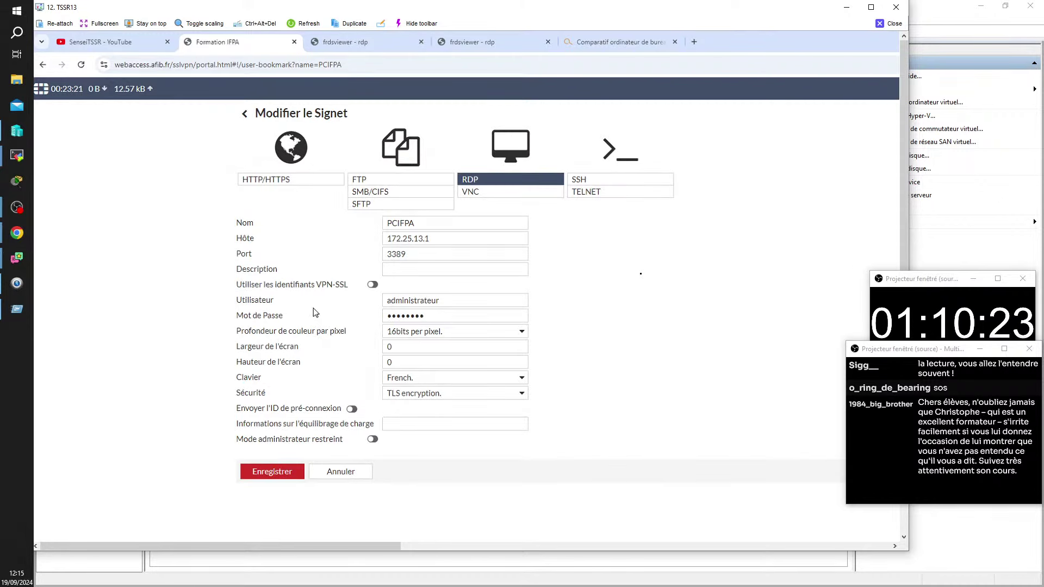
double_click(430, 311)
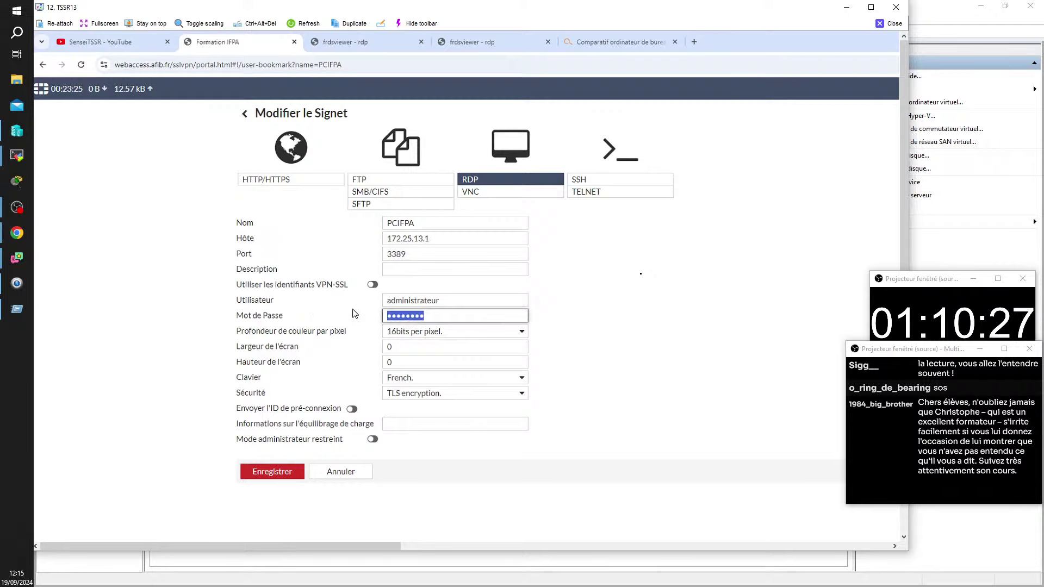
type("P")
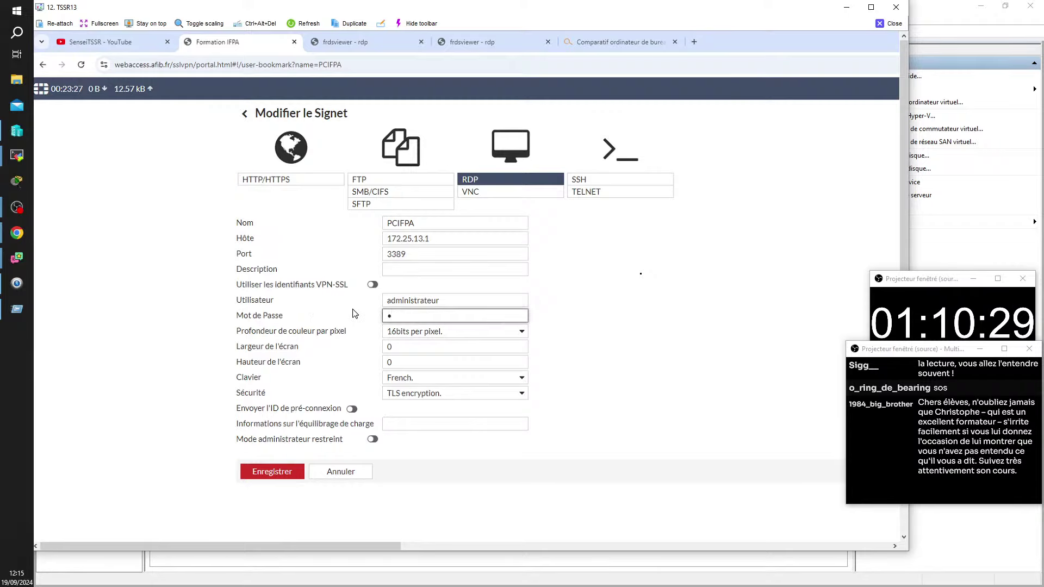
type("a$$")
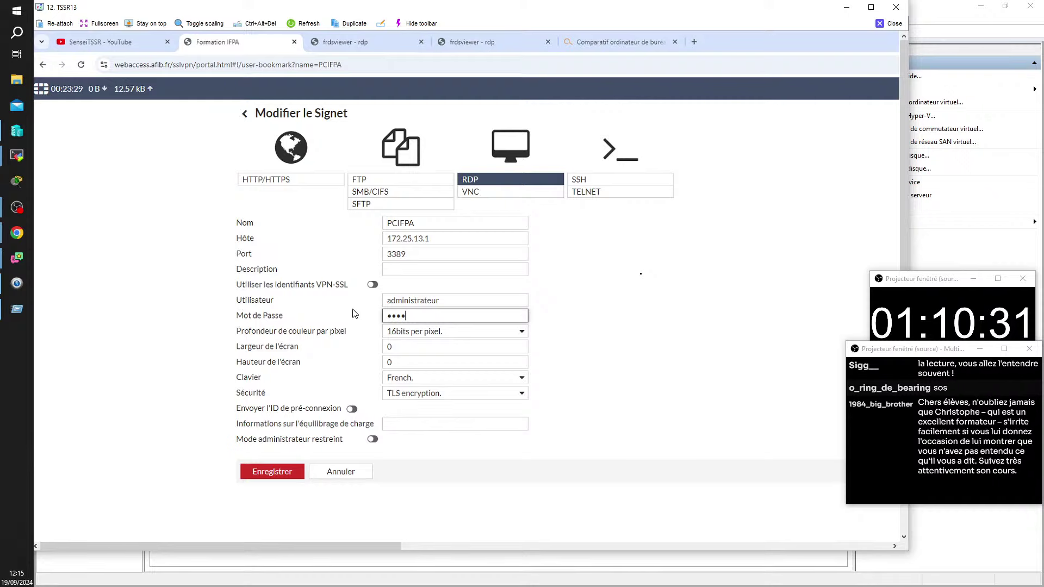
type("w0r")
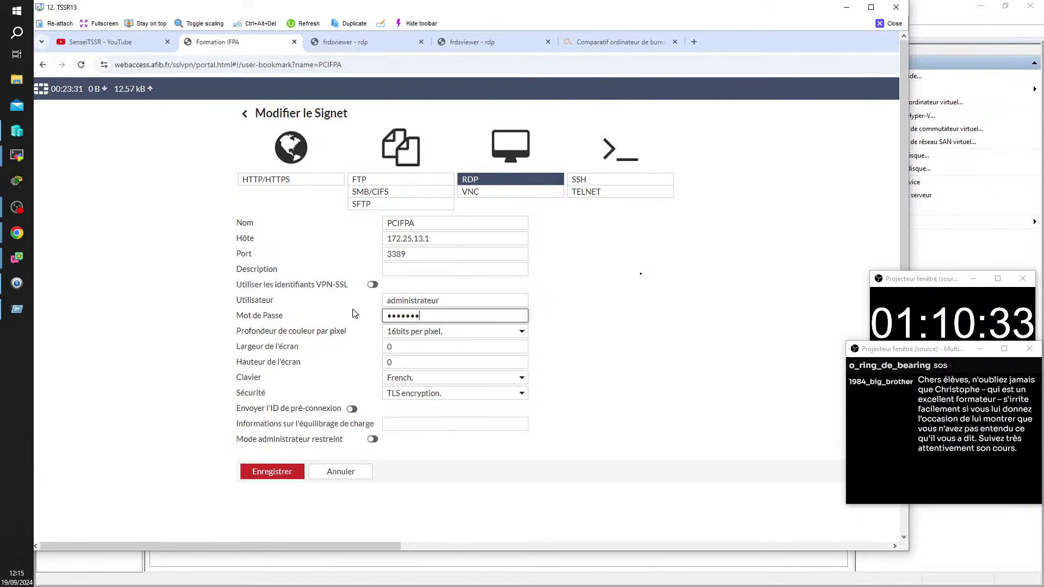
type("d")
left_click(282, 473)
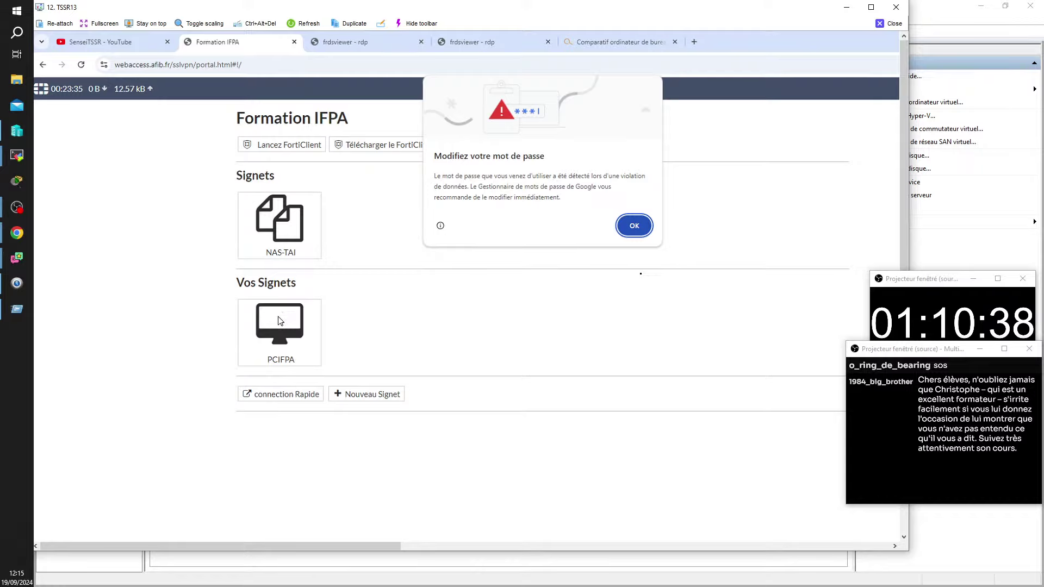
left_click(635, 225)
left_click(256, 344)
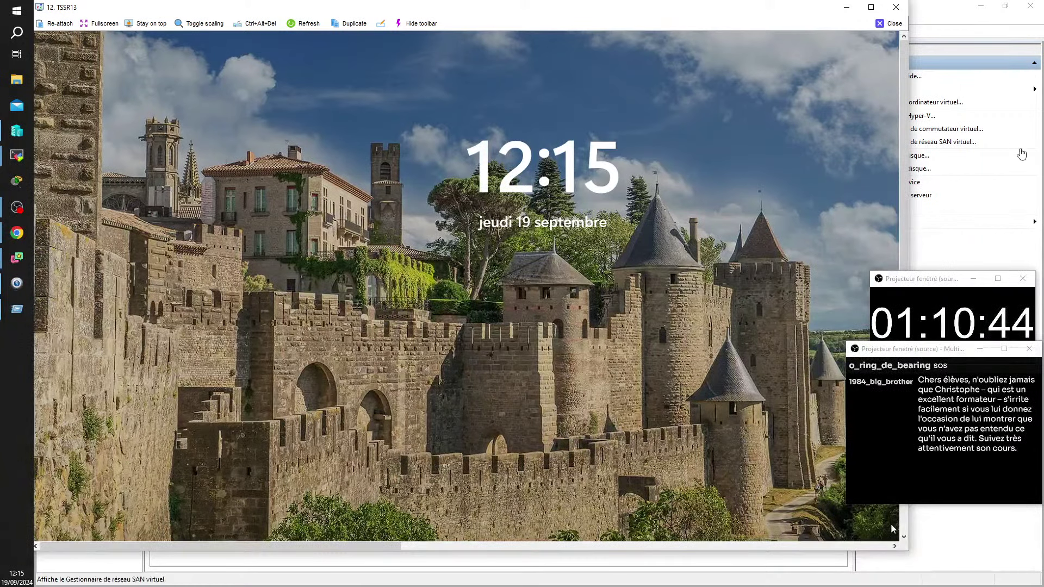
Step: Close the TSSR13 viewer window once the remote Windows lock screen shows
left_click(896, 7)
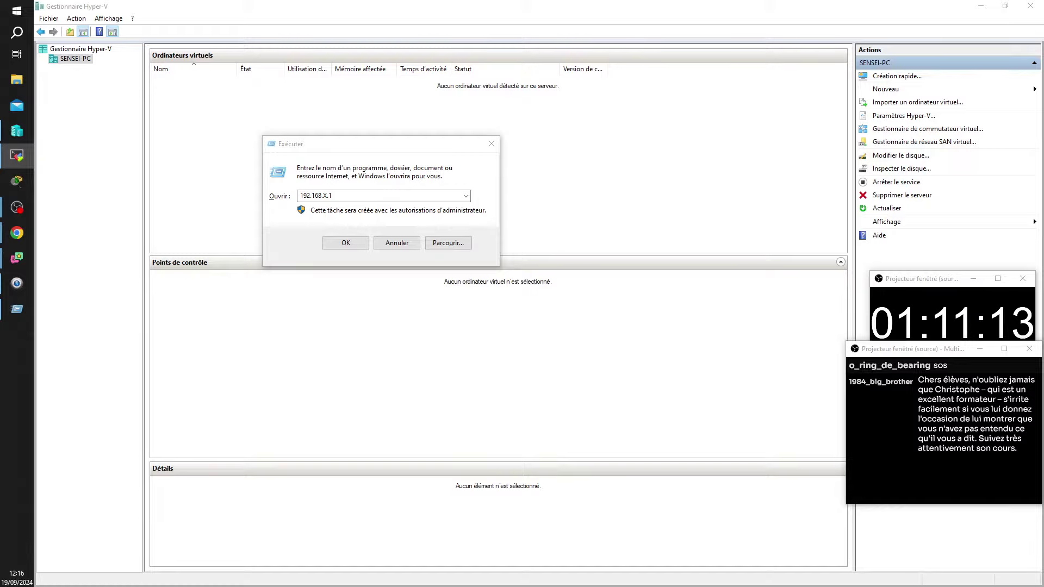
type("••")
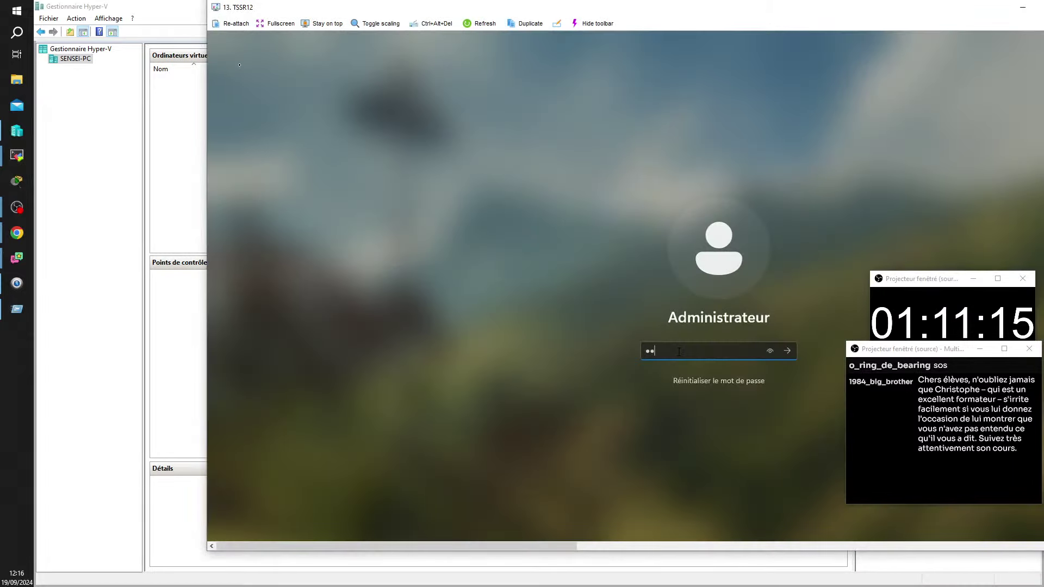
type("•••••")
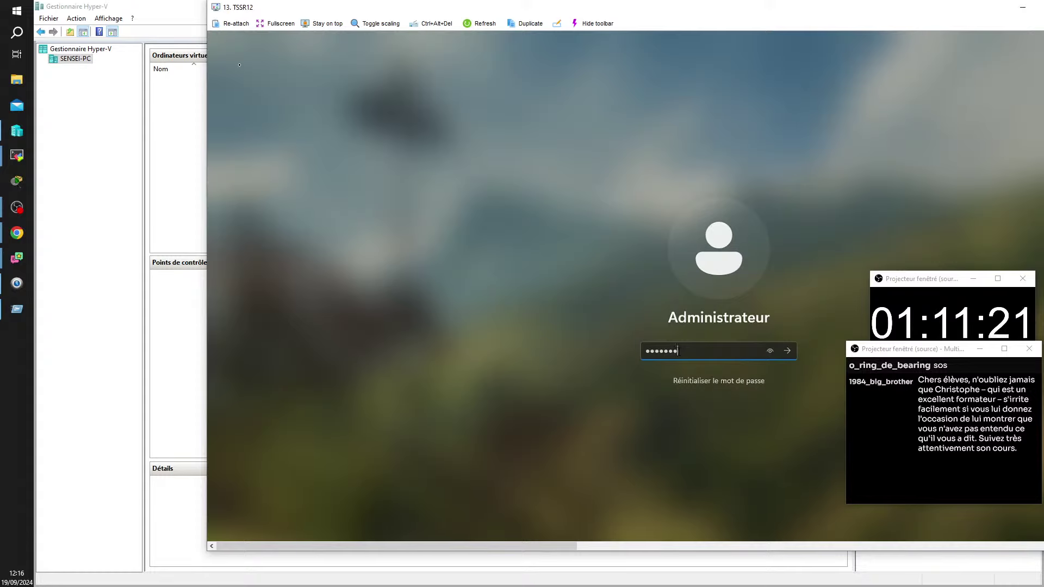
type("•")
key("Return")
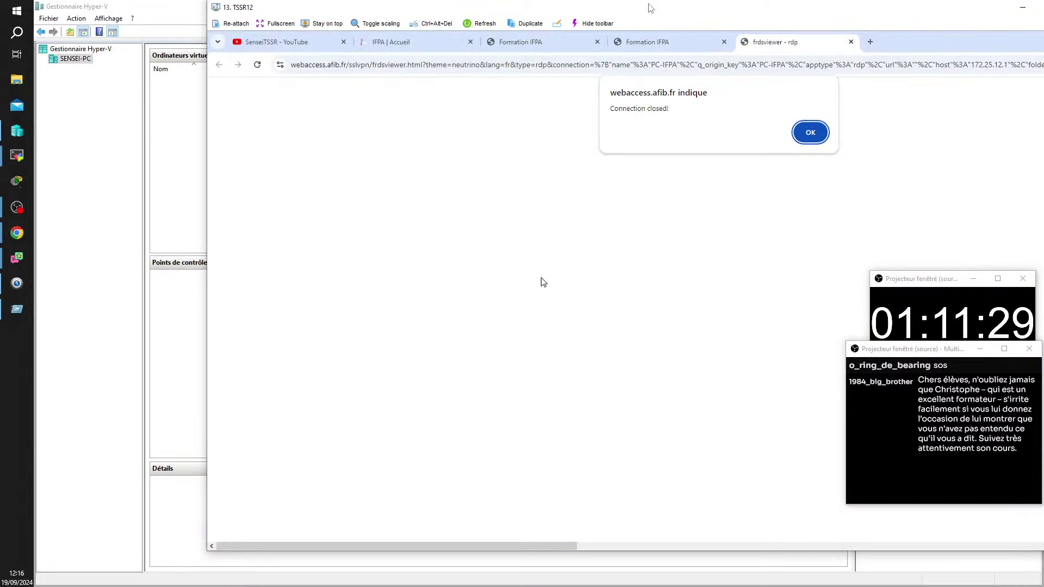
left_click_drag(651, 8, 466, 27)
left_click(870, 41)
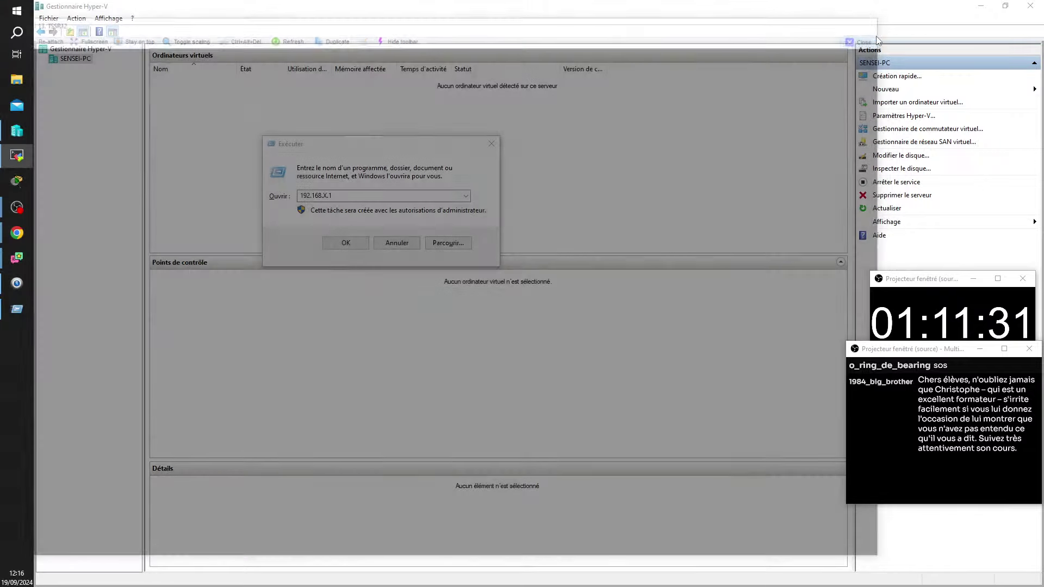